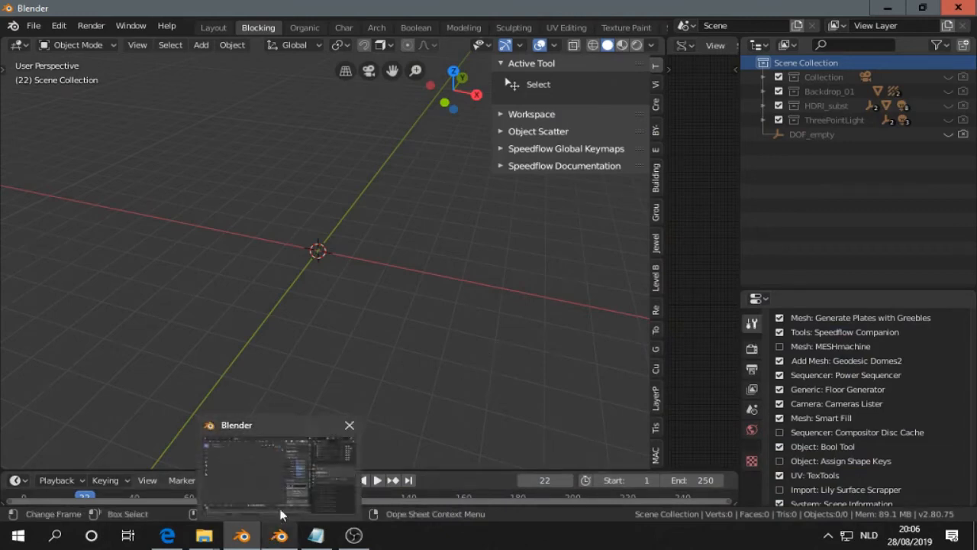
- Switch between the two Blender windows and move to the Layout workspace
{"action": "key", "text": "alt+Tab"}
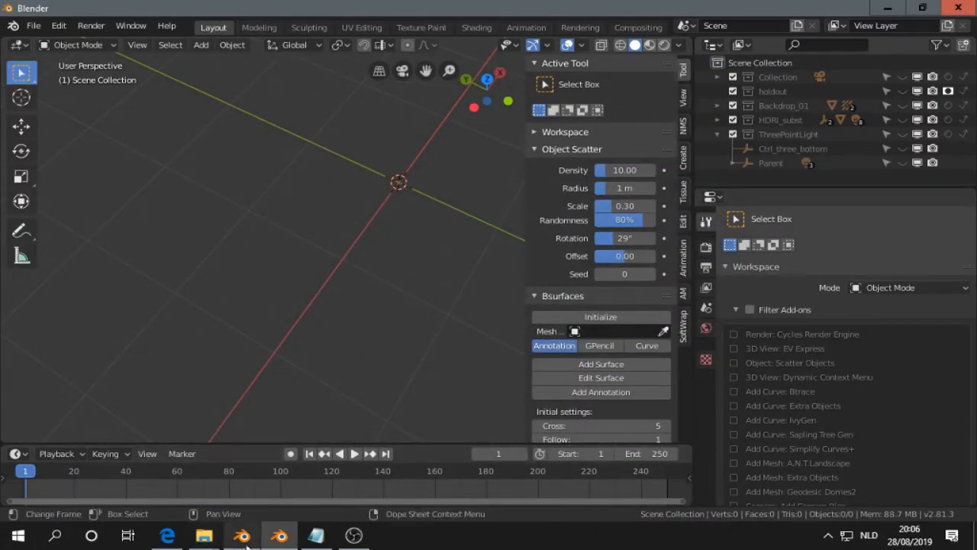
{"action": "key", "text": "alt+Tab"}
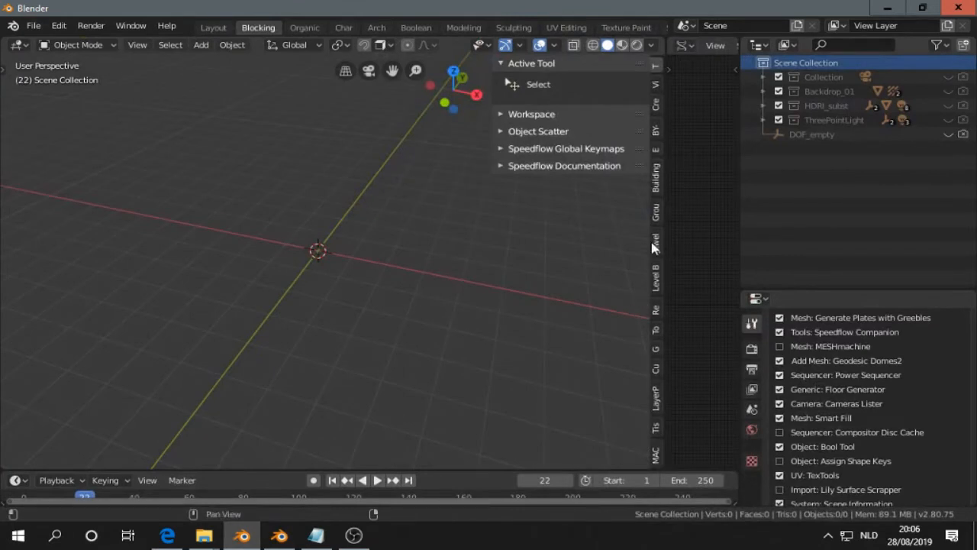
{"action": "left_click", "coordinate": [213, 27]}
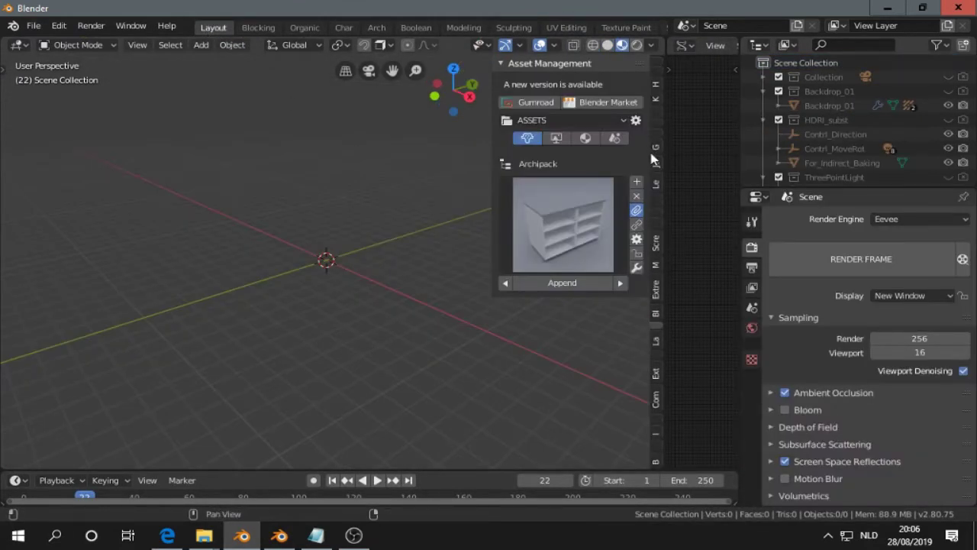
{"action": "left_click", "coordinate": [659, 208]}
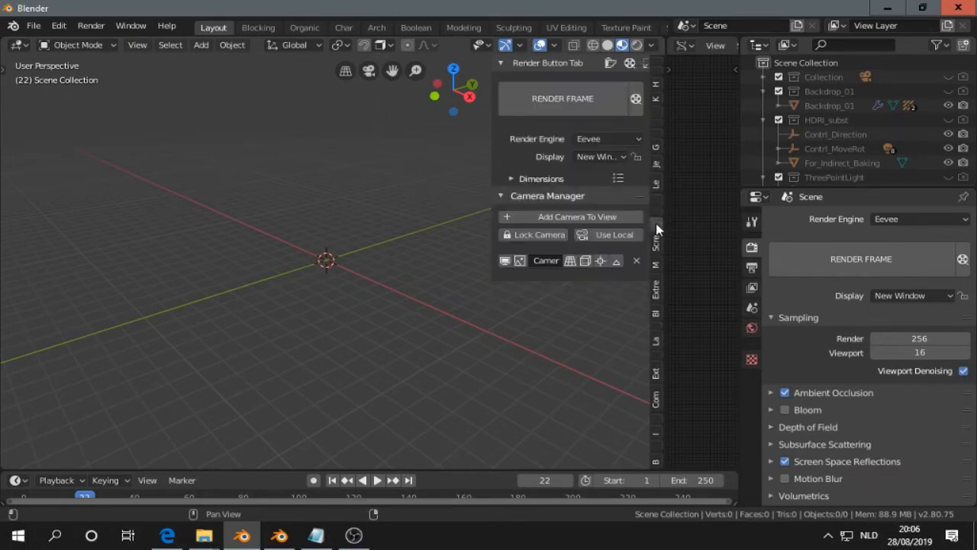
- Show the RADarr add-on panel in the sidebar and the workspace's add-on filter settings
{"action": "left_click", "coordinate": [659, 332]}
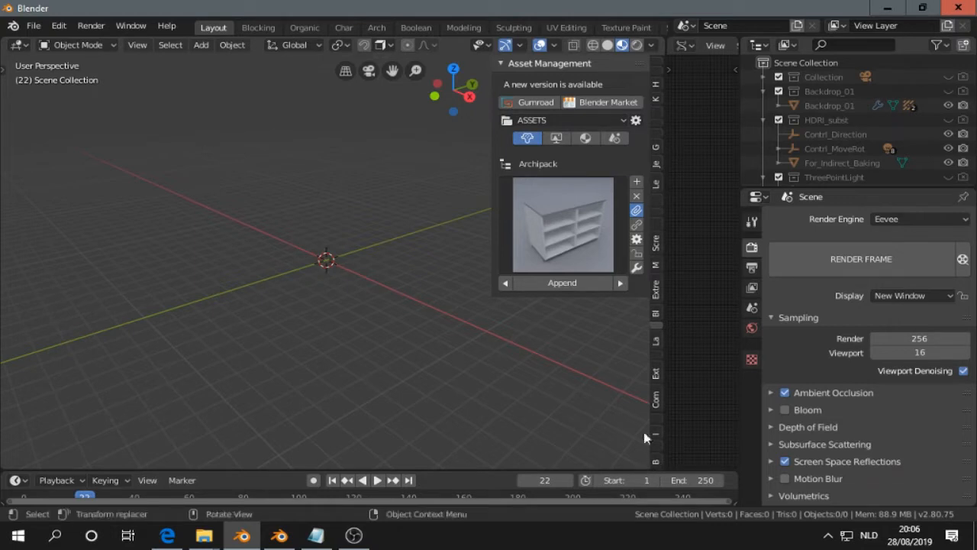
{"action": "left_click", "coordinate": [656, 203]}
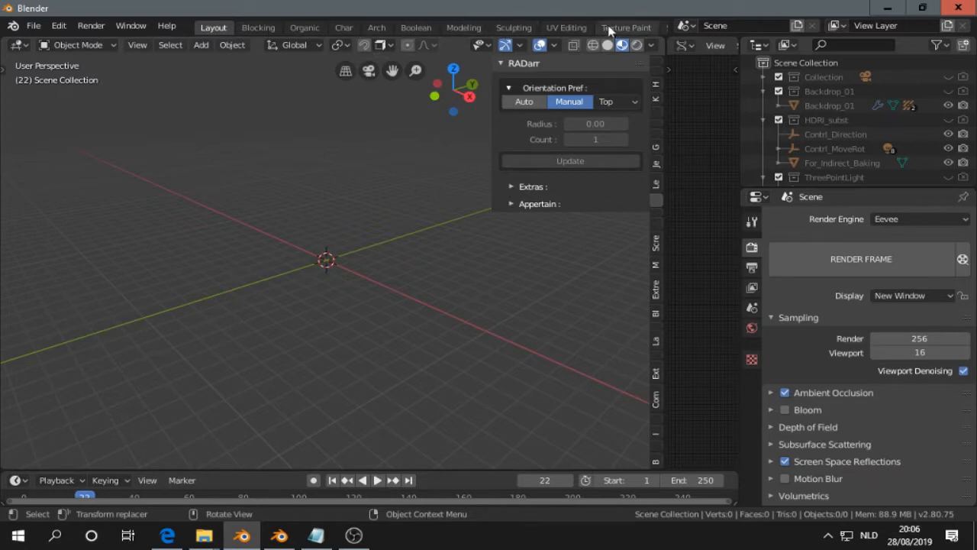
{"action": "left_click", "coordinate": [753, 220]}
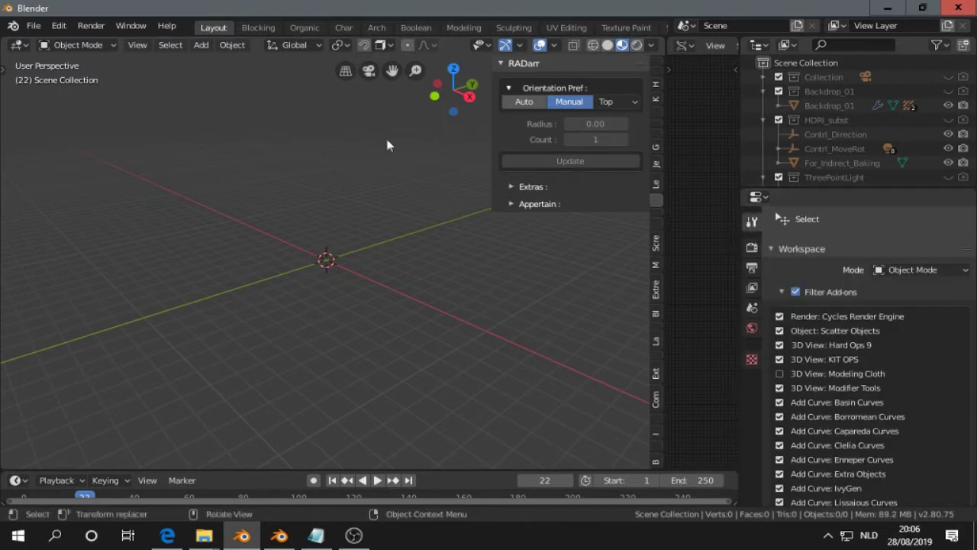
- Switch to the Blocking workspace to review its enabled add-ons
{"action": "left_click", "coordinate": [257, 27]}
{"action": "scroll", "coordinate": [801, 374], "scroll_direction": "down", "scroll_amount": 5}
{"action": "scroll", "coordinate": [828, 422], "scroll_direction": "down", "scroll_amount": 1}
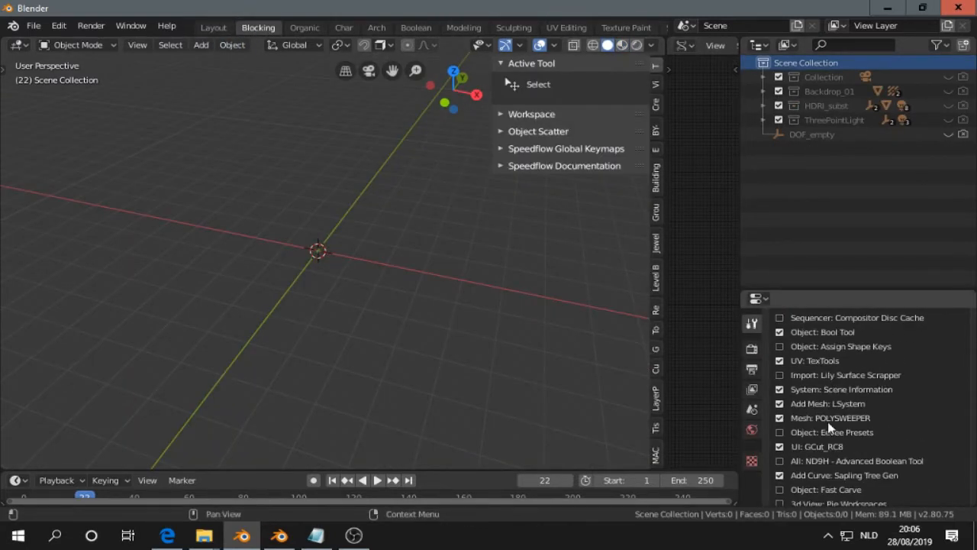
{"action": "scroll", "coordinate": [828, 422], "scroll_direction": "up", "scroll_amount": 4}
{"action": "scroll", "coordinate": [798, 378], "scroll_direction": "up", "scroll_amount": 4}
{"action": "scroll", "coordinate": [803, 340], "scroll_direction": "up", "scroll_amount": 3}
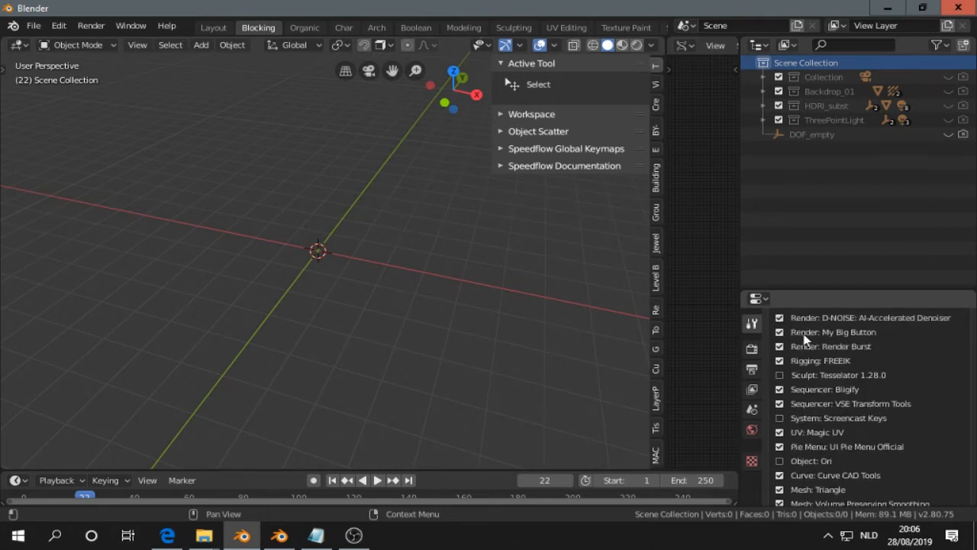
{"action": "scroll", "coordinate": [803, 340], "scroll_direction": "up", "scroll_amount": 2}
{"action": "scroll", "coordinate": [809, 339], "scroll_direction": "up", "scroll_amount": 2}
{"action": "scroll", "coordinate": [813, 339], "scroll_direction": "up", "scroll_amount": 2}
{"action": "scroll", "coordinate": [817, 339], "scroll_direction": "up", "scroll_amount": 2}
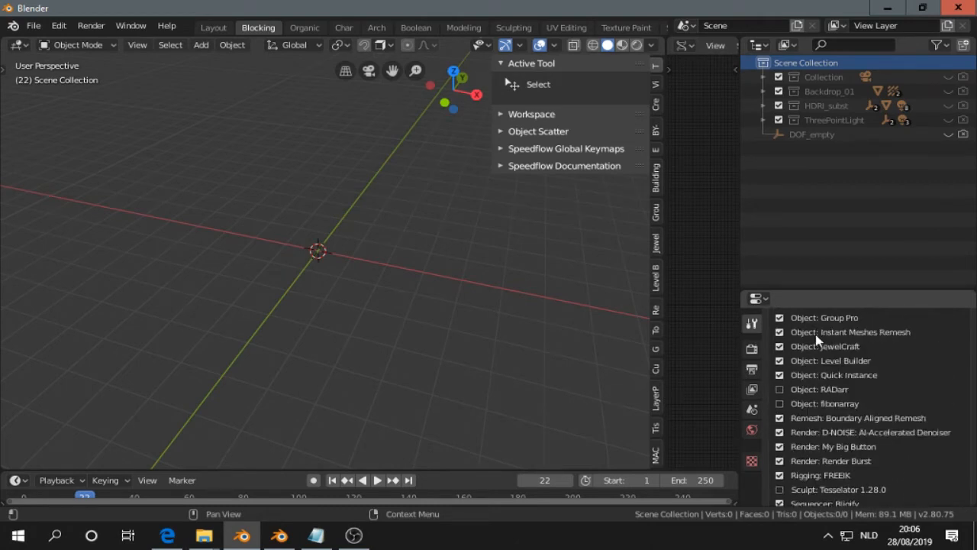
{"action": "scroll", "coordinate": [817, 338], "scroll_direction": "up", "scroll_amount": 2}
{"action": "scroll", "coordinate": [821, 336], "scroll_direction": "up", "scroll_amount": 3}
{"action": "scroll", "coordinate": [822, 343], "scroll_direction": "up", "scroll_amount": 2}
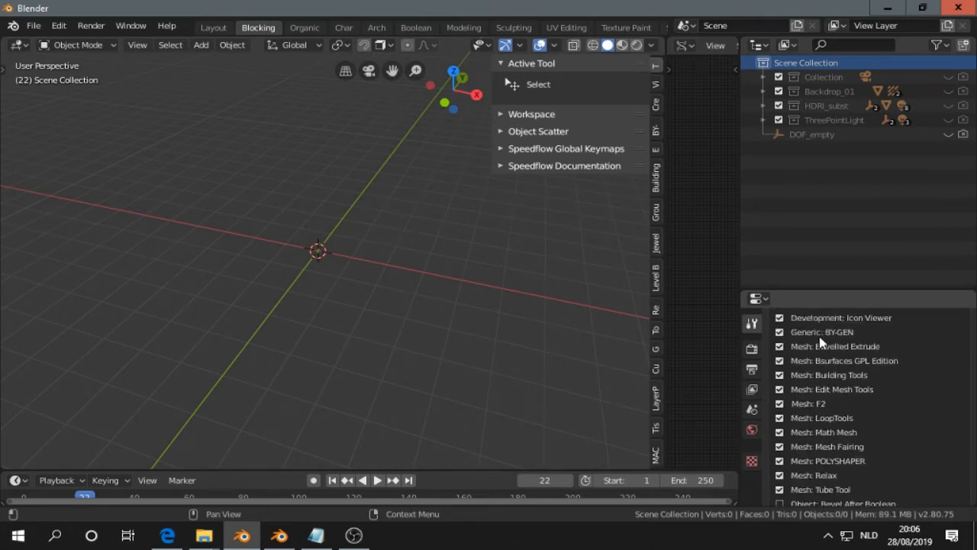
{"action": "scroll", "coordinate": [824, 345], "scroll_direction": "up", "scroll_amount": 2}
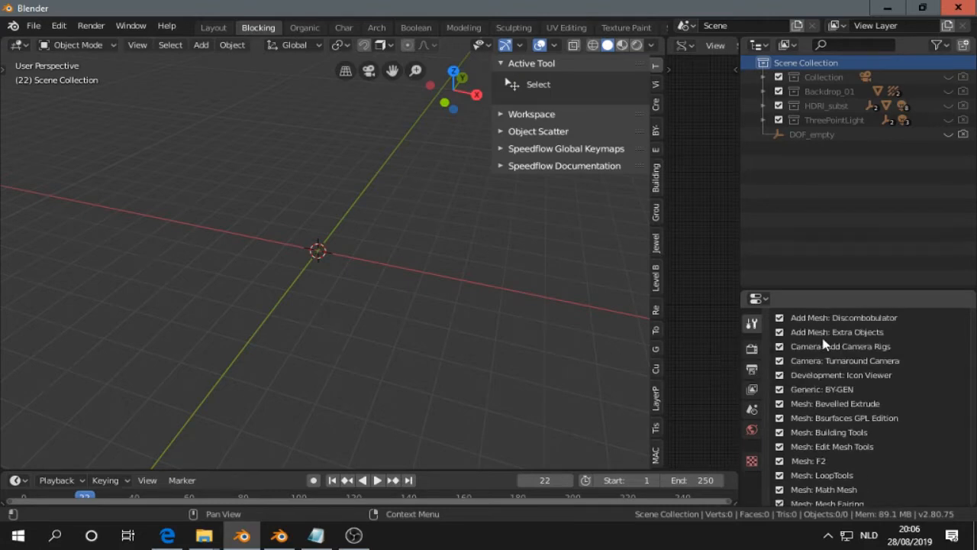
{"action": "scroll", "coordinate": [825, 345], "scroll_direction": "up", "scroll_amount": 3}
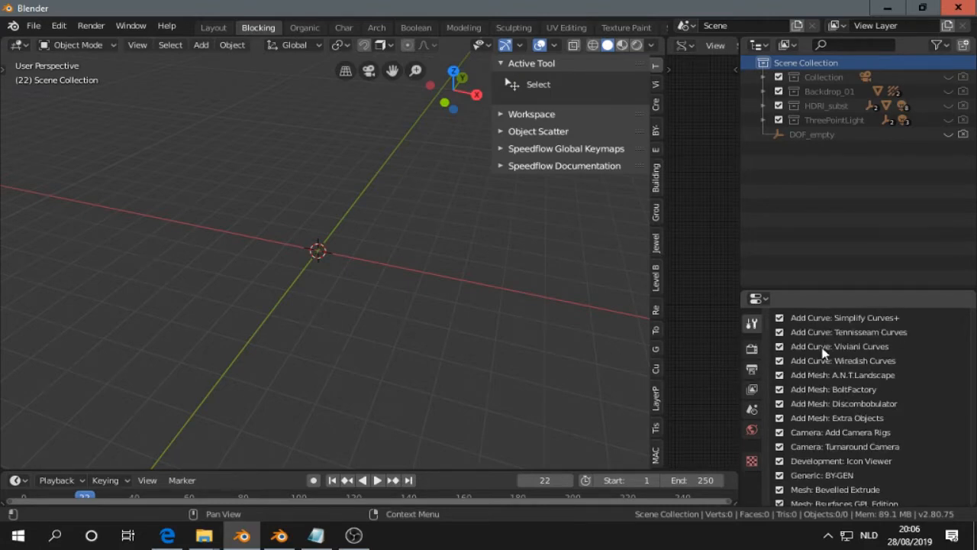
{"action": "scroll", "coordinate": [824, 351], "scroll_direction": "up", "scroll_amount": 4}
{"action": "scroll", "coordinate": [824, 352], "scroll_direction": "up", "scroll_amount": 1}
{"action": "scroll", "coordinate": [824, 351], "scroll_direction": "up", "scroll_amount": 1}
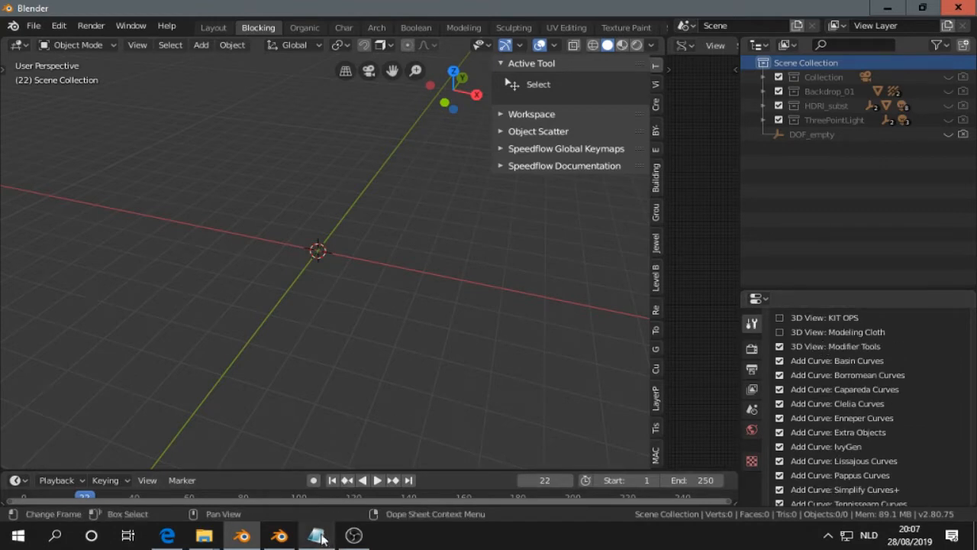
- Bring the Notepad add-on notes forward and select the 'Allway needed addons;' line
{"action": "left_click", "coordinate": [279, 536]}
{"action": "left_click", "coordinate": [317, 538]}
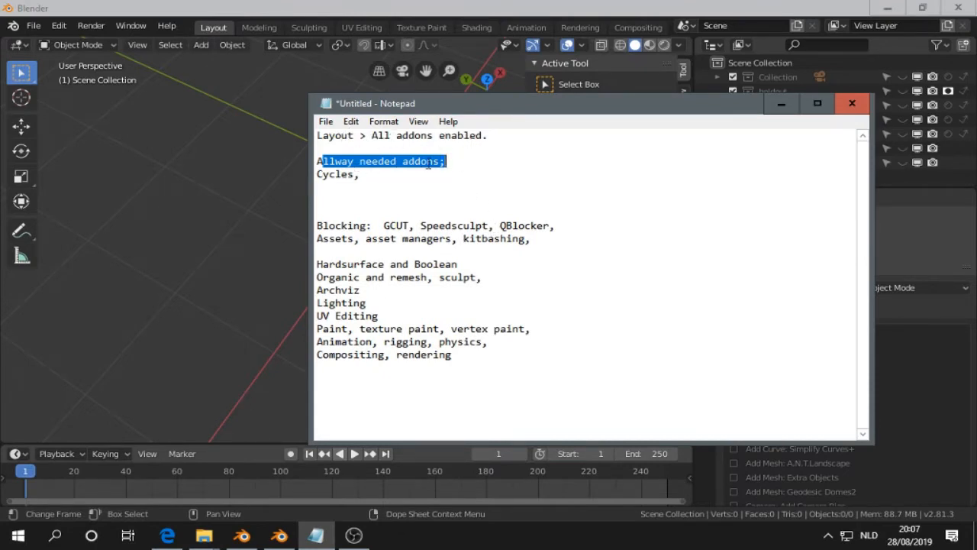
{"action": "left_click_drag", "start_coordinate": [452, 161], "coordinate": [317, 163]}
- Enable Cycles Render Engine in the Modeling workspace's add-on filter
{"action": "left_click", "coordinate": [781, 103]}
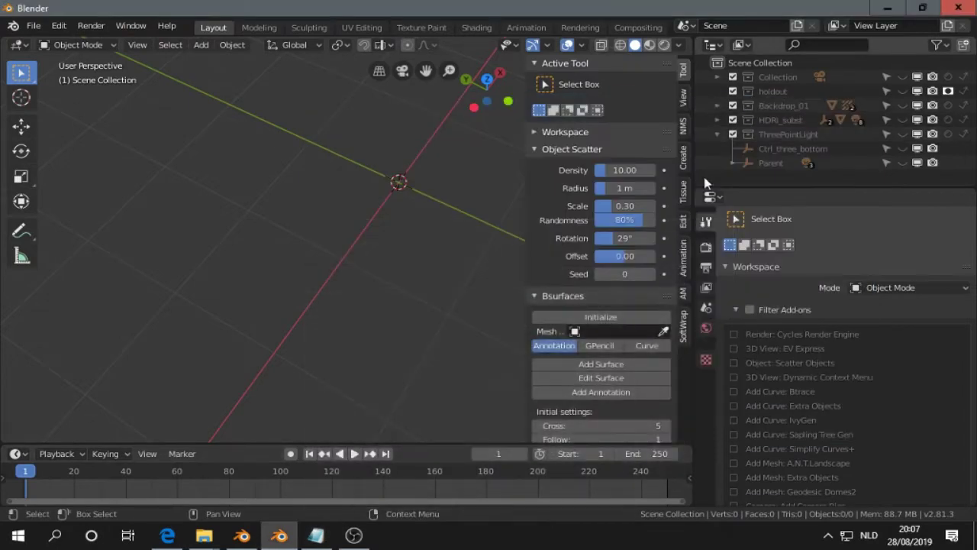
{"action": "left_click", "coordinate": [257, 26]}
{"action": "left_click", "coordinate": [329, 28]}
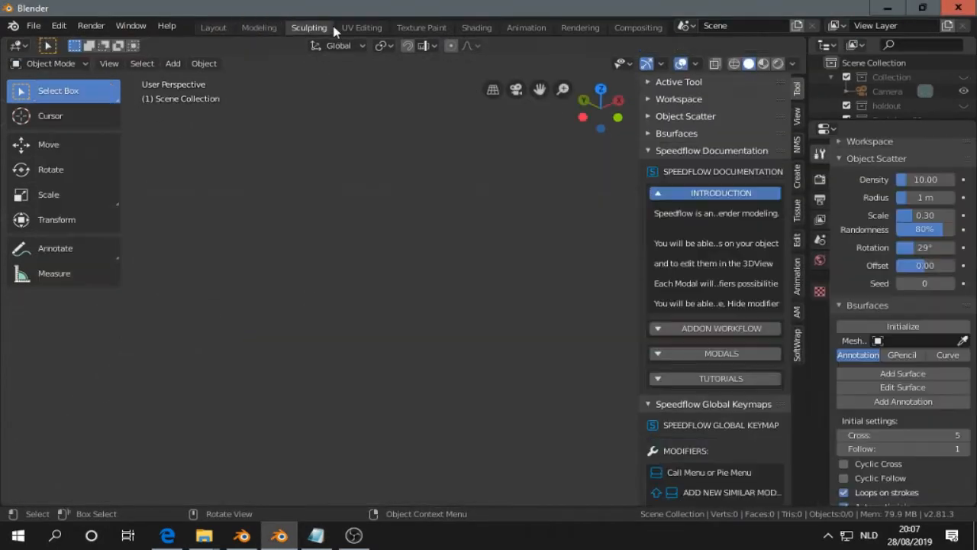
{"action": "left_click", "coordinate": [257, 27]}
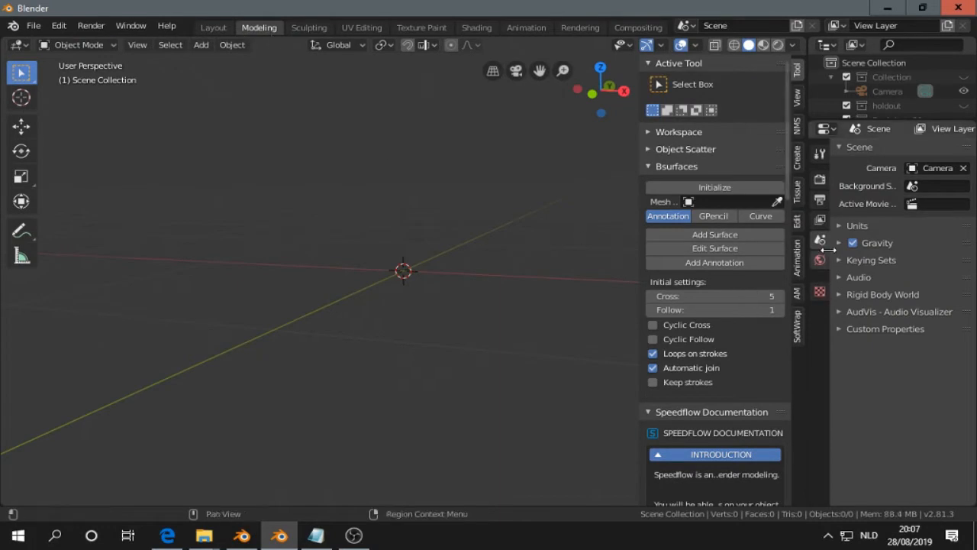
{"action": "left_click", "coordinate": [820, 154]}
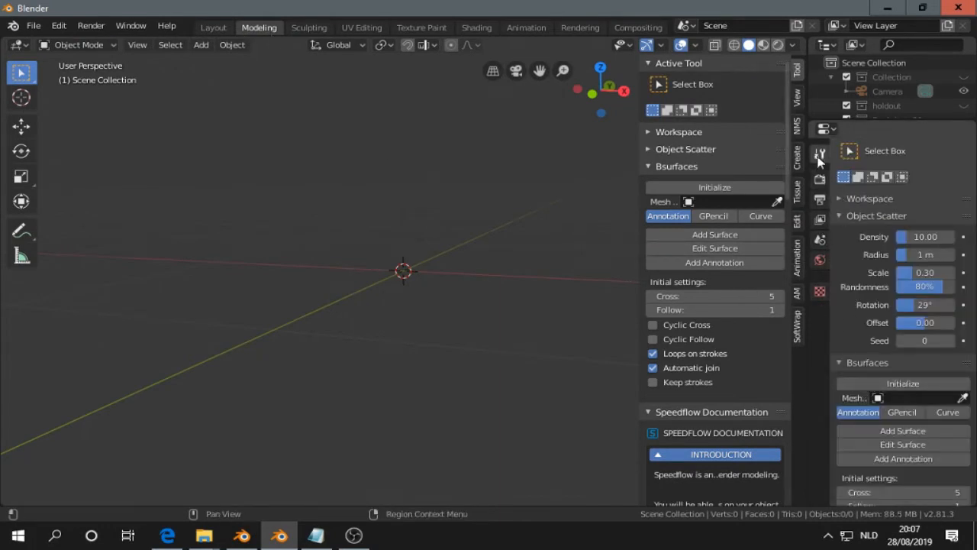
{"action": "left_click", "coordinate": [842, 199]}
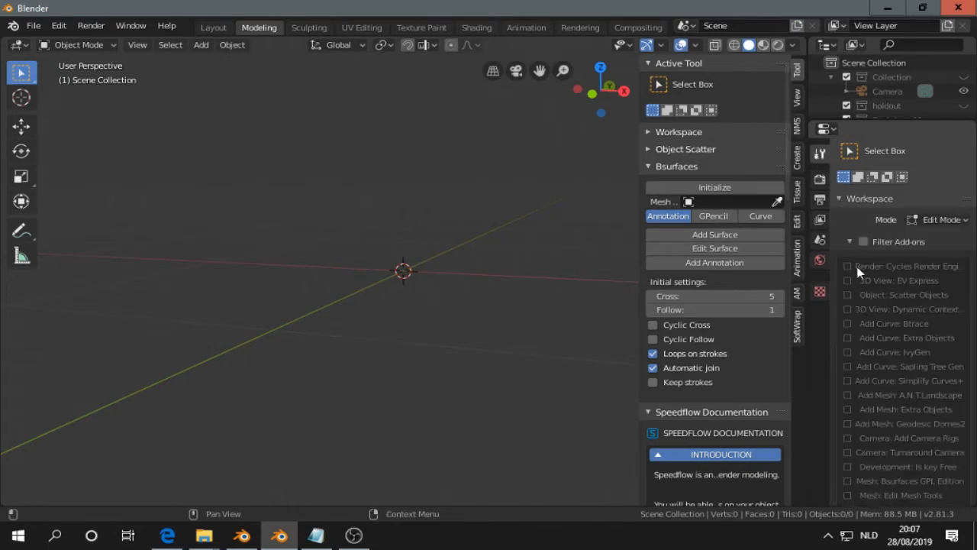
{"action": "left_click", "coordinate": [848, 265]}
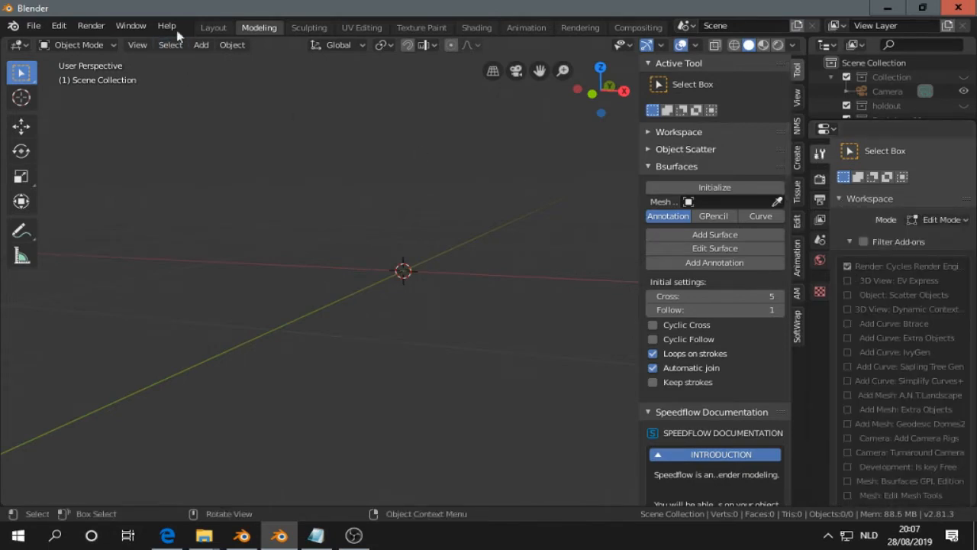
- Enable Cycles Render Engine in the Sculpting workspace's filter, then return to Layout and the Blocking window
{"action": "left_click", "coordinate": [309, 27]}
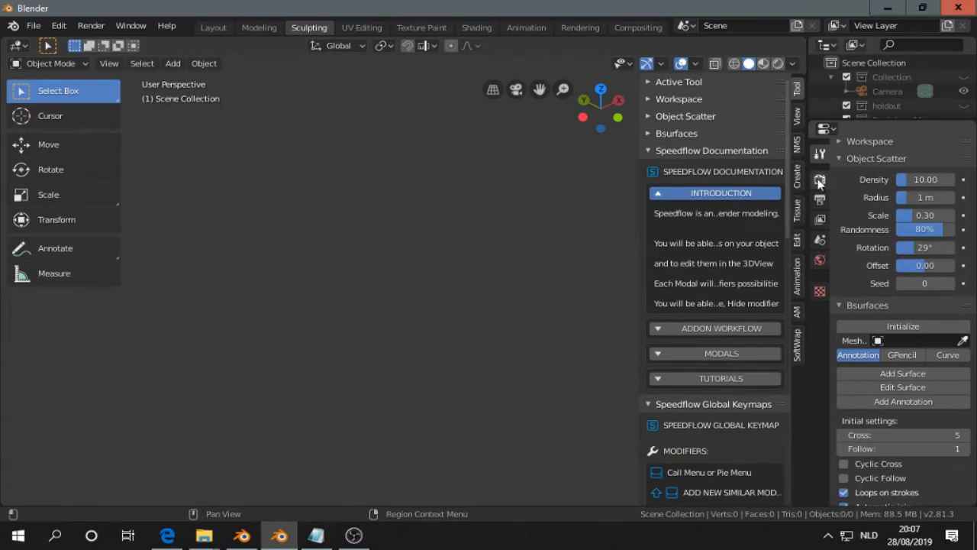
{"action": "scroll", "coordinate": [826, 154], "scroll_direction": "up", "scroll_amount": 2}
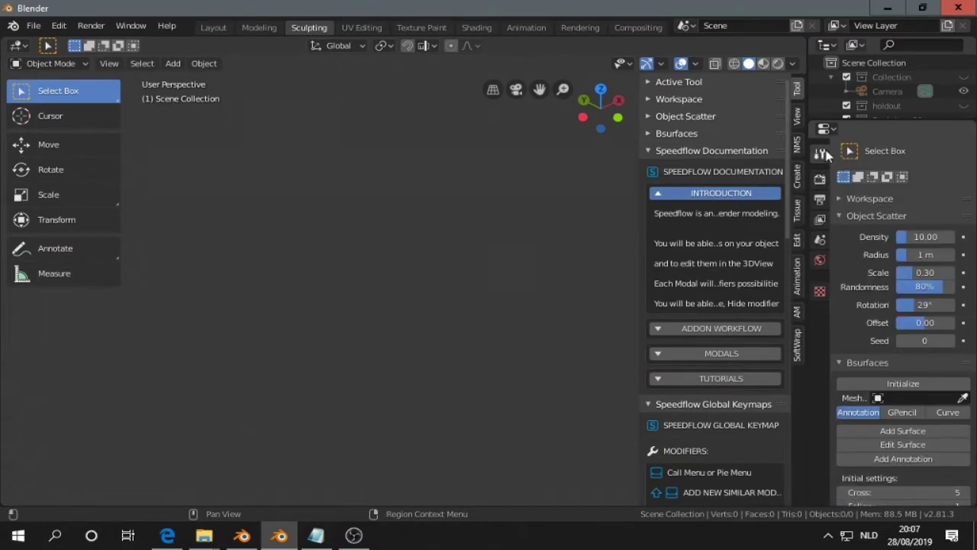
{"action": "left_click", "coordinate": [840, 200]}
{"action": "left_click", "coordinate": [848, 267]}
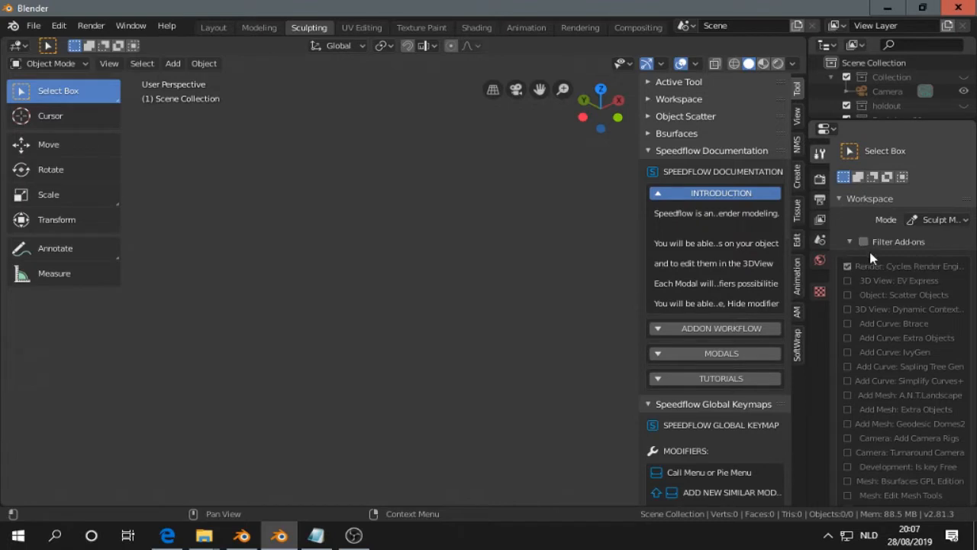
{"action": "left_click", "coordinate": [214, 27]}
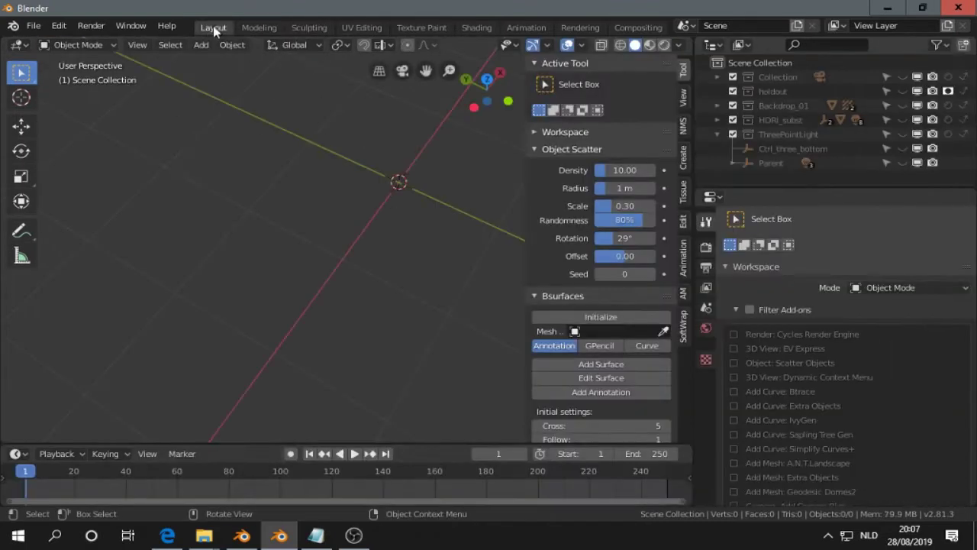
{"action": "left_click", "coordinate": [249, 542]}
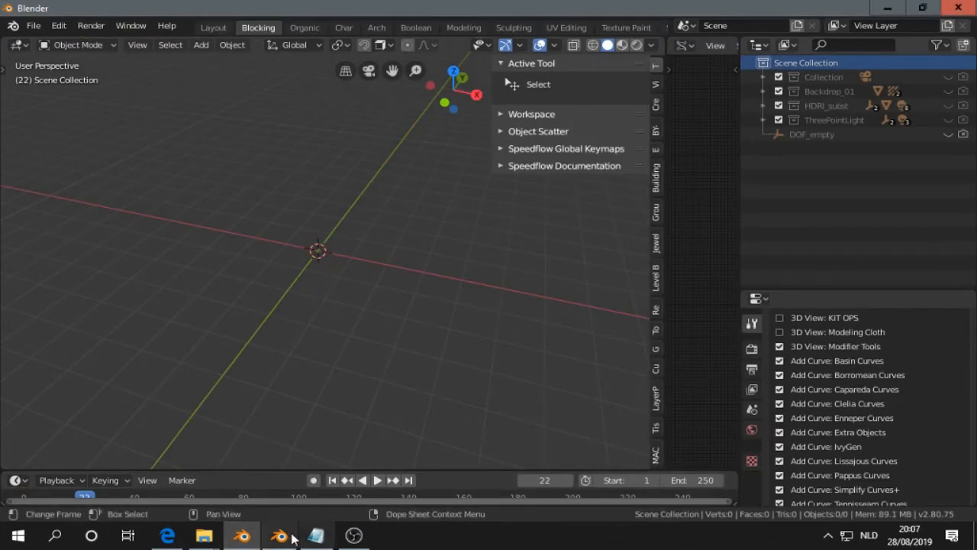
- Bring the Notepad notes forward and select the word Blocking
{"action": "left_click", "coordinate": [280, 535]}
{"action": "left_click", "coordinate": [316, 535]}
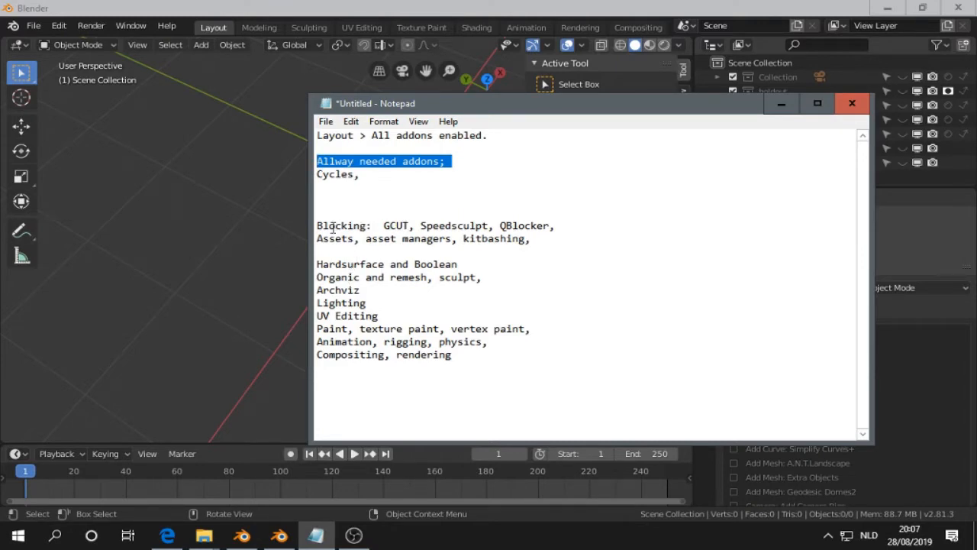
{"action": "left_click_drag", "start_coordinate": [368, 227], "coordinate": [313, 228]}
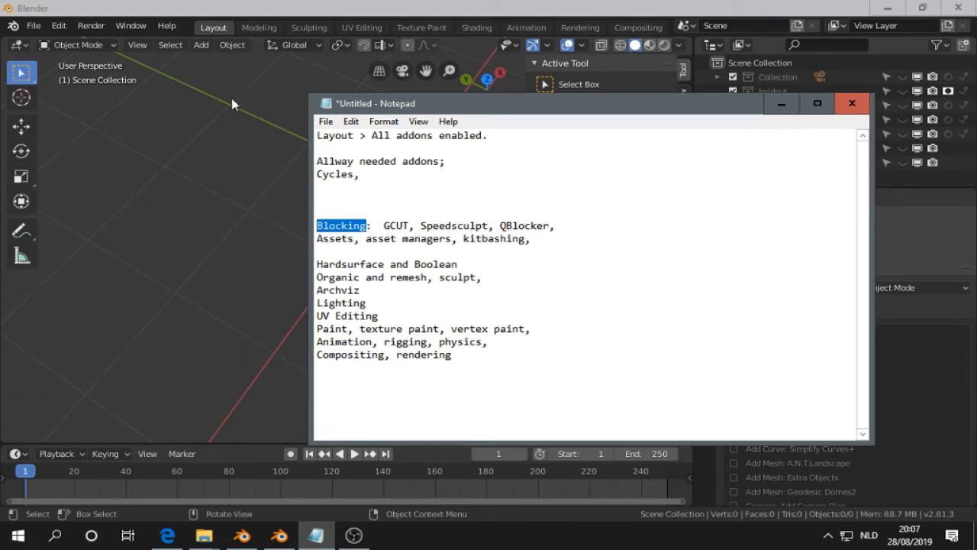
- Bring Blender back in front and hide the viewport sidebar
{"action": "left_click", "coordinate": [295, 262]}
{"action": "mouse_move", "coordinate": [295, 261]}
{"action": "middle_mouse_down"}
{"action": "mouse_move", "coordinate": [328, 207]}
{"action": "mouse_move", "coordinate": [320, 204]}
{"action": "middle_mouse_up"}
{"action": "key", "text": "n"}
{"action": "scroll", "coordinate": [359, 195], "scroll_direction": "up", "scroll_amount": 1}
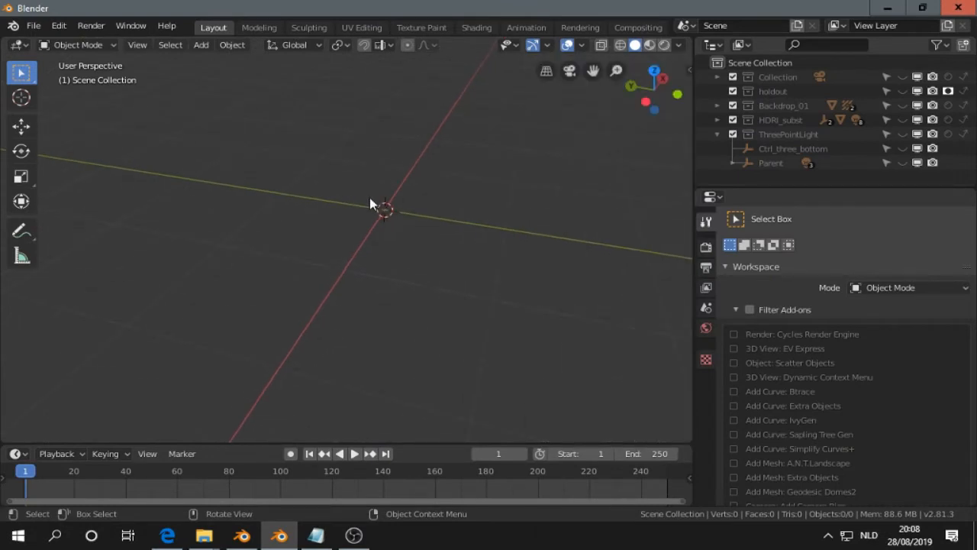
{"action": "scroll", "coordinate": [389, 193], "scroll_direction": "up", "scroll_amount": 1}
{"action": "scroll", "coordinate": [413, 194], "scroll_direction": "up", "scroll_amount": 2}
- In the Blocking window, start QBlocker Plane/Cube and draw the first two blocks
{"action": "mouse_move", "coordinate": [424, 199]}
{"action": "middle_mouse_down", "text": "shift"}
{"action": "mouse_move", "coordinate": [421, 242]}
{"action": "mouse_move", "coordinate": [378, 210]}
{"action": "middle_mouse_up", "text": "shift"}
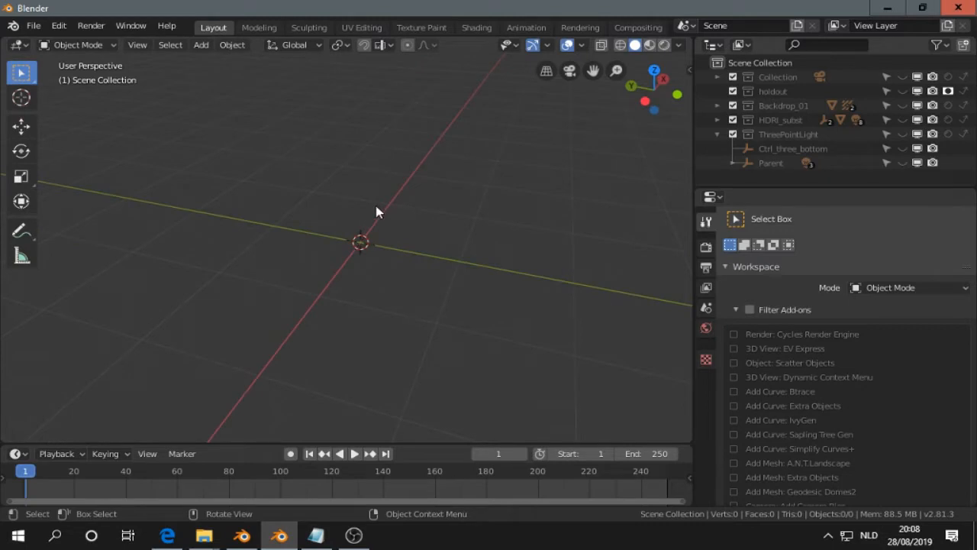
{"action": "key", "text": "shift+a"}
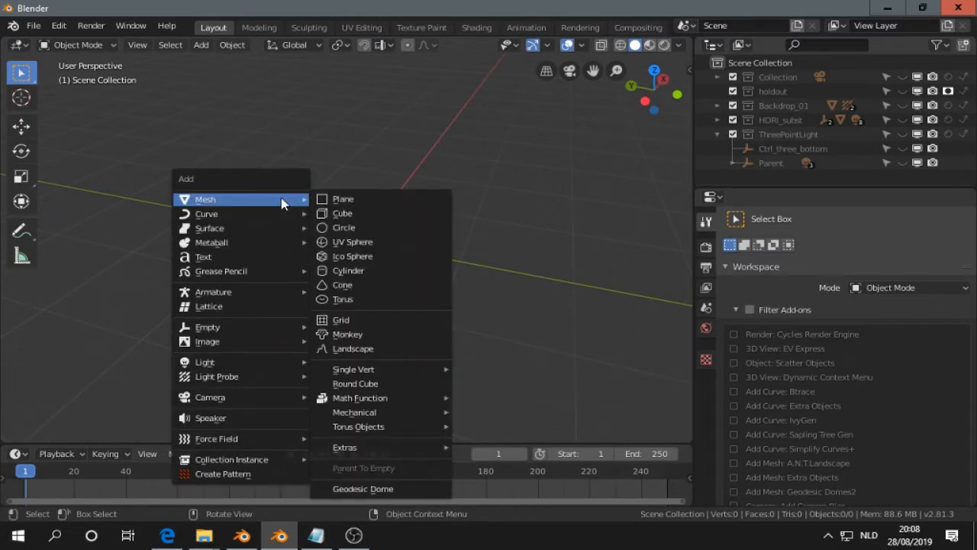
{"action": "key", "text": "alt+Tab"}
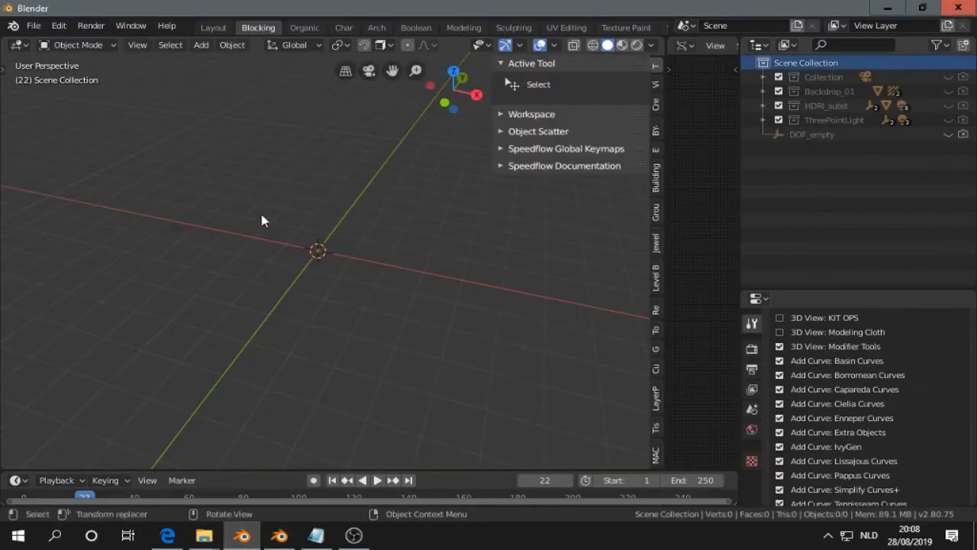
{"action": "key", "text": "shift+a"}
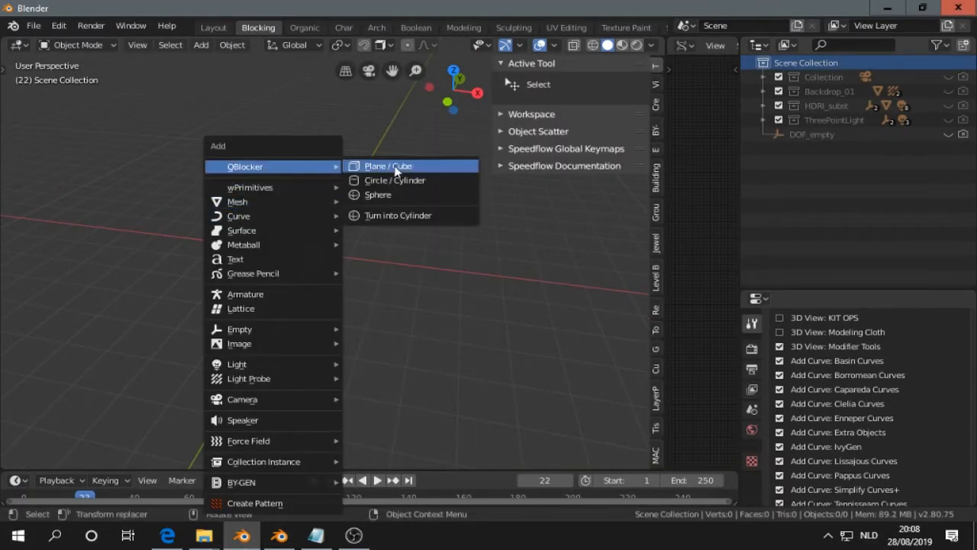
{"action": "left_click", "coordinate": [395, 167]}
{"action": "left_click", "coordinate": [239, 206]}
{"action": "left_click", "coordinate": [313, 254]}
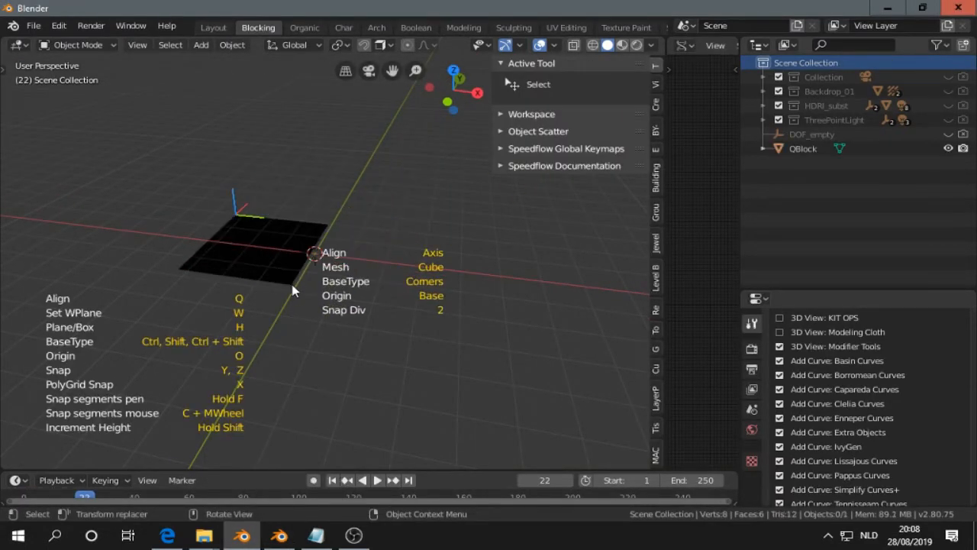
{"action": "left_click", "coordinate": [281, 246]}
{"action": "left_click", "coordinate": [282, 162]}
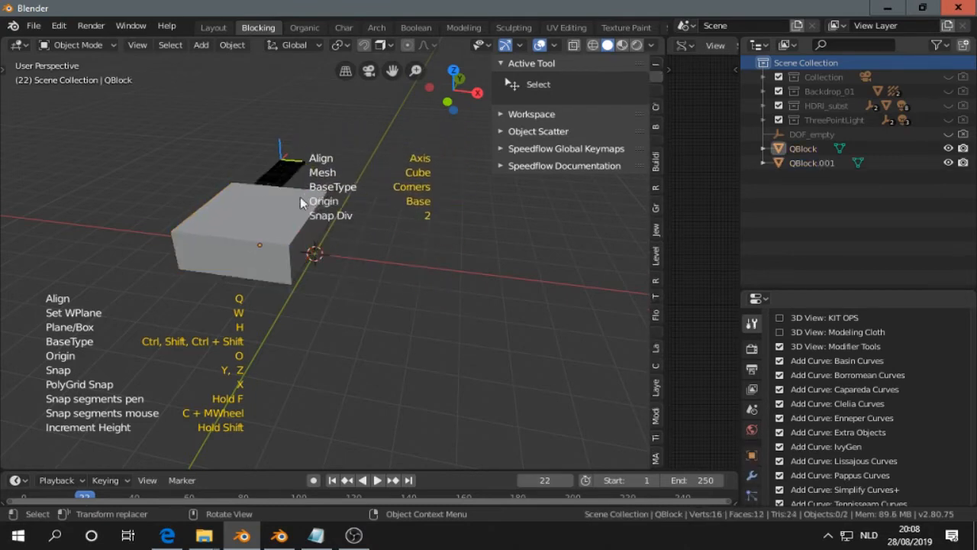
{"action": "left_click", "coordinate": [594, 186]}
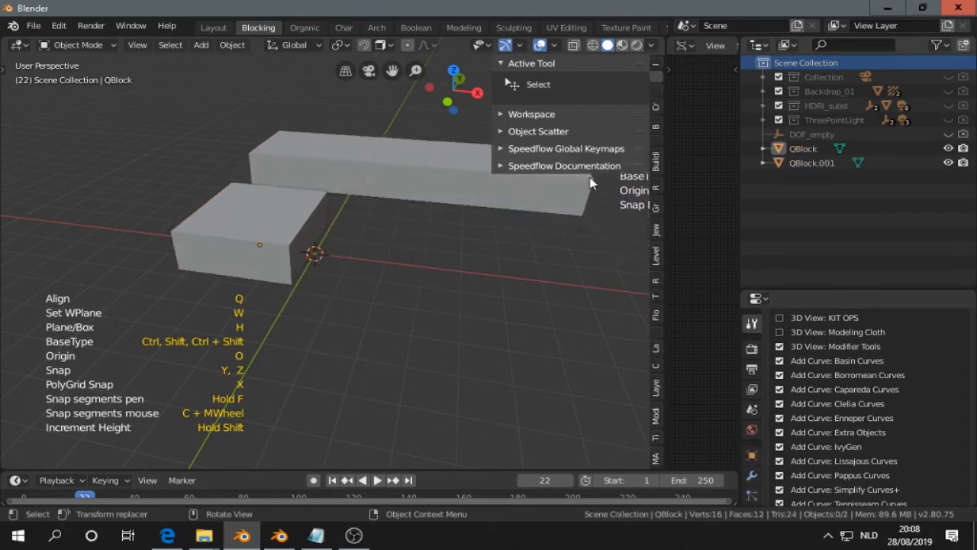
{"action": "left_click", "coordinate": [592, 130]}
- Draw the third and fourth blocks beside the first two
{"action": "mouse_move", "coordinate": [527, 229]}
{"action": "middle_mouse_down"}
{"action": "mouse_move", "coordinate": [539, 249]}
{"action": "mouse_move", "coordinate": [450, 209]}
{"action": "middle_mouse_up"}
{"action": "left_click", "coordinate": [449, 208]}
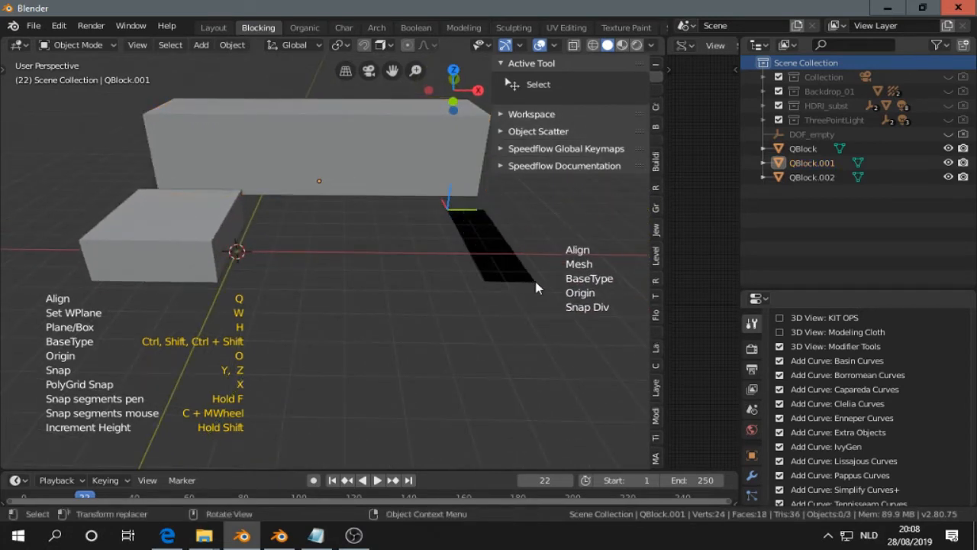
{"action": "left_click", "coordinate": [536, 288]}
{"action": "left_click", "coordinate": [525, 263]}
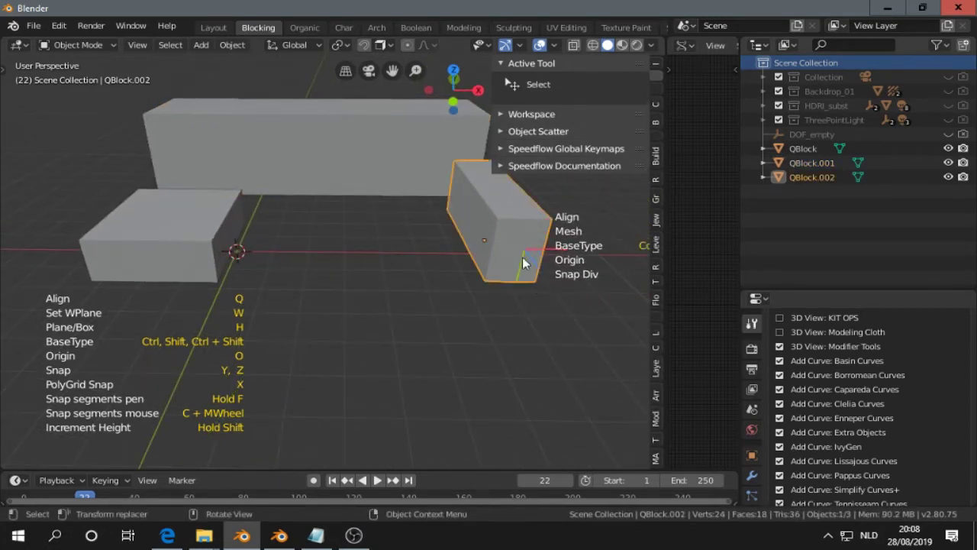
{"action": "left_click", "coordinate": [508, 323]}
{"action": "left_click", "coordinate": [602, 402]}
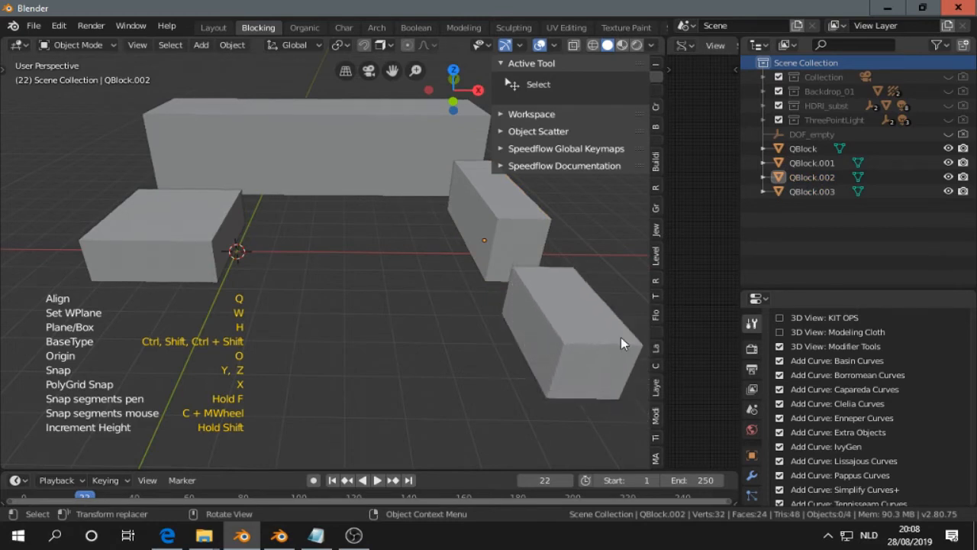
{"action": "left_click", "coordinate": [621, 343]}
{"action": "scroll", "coordinate": [603, 359], "scroll_direction": "down", "scroll_amount": 3}
{"action": "scroll", "coordinate": [580, 378], "scroll_direction": "down", "scroll_amount": 2}
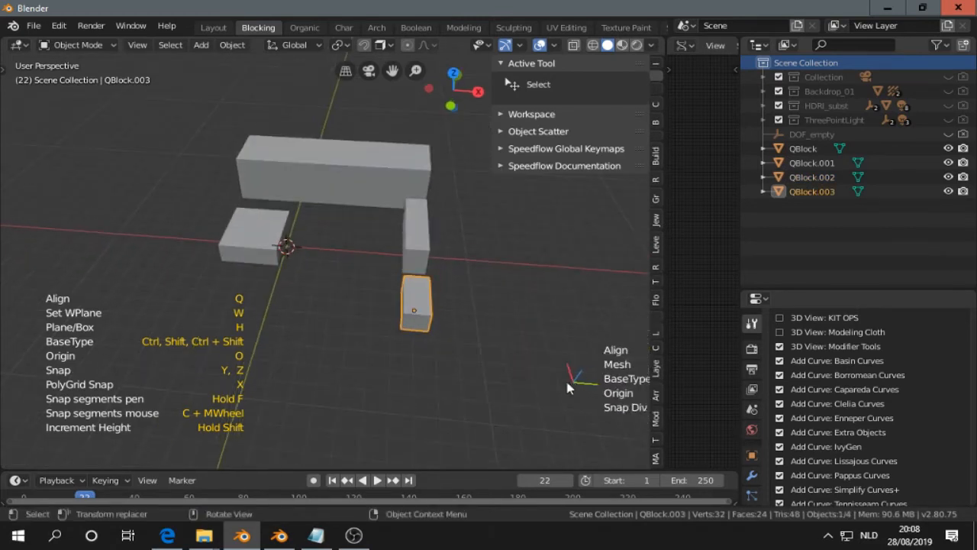
{"action": "scroll", "coordinate": [567, 388], "scroll_direction": "up", "scroll_amount": 2}
- Draw a fifth block in front and a tall sixth wall block, then inspect the layout
{"action": "left_click", "coordinate": [246, 246]}
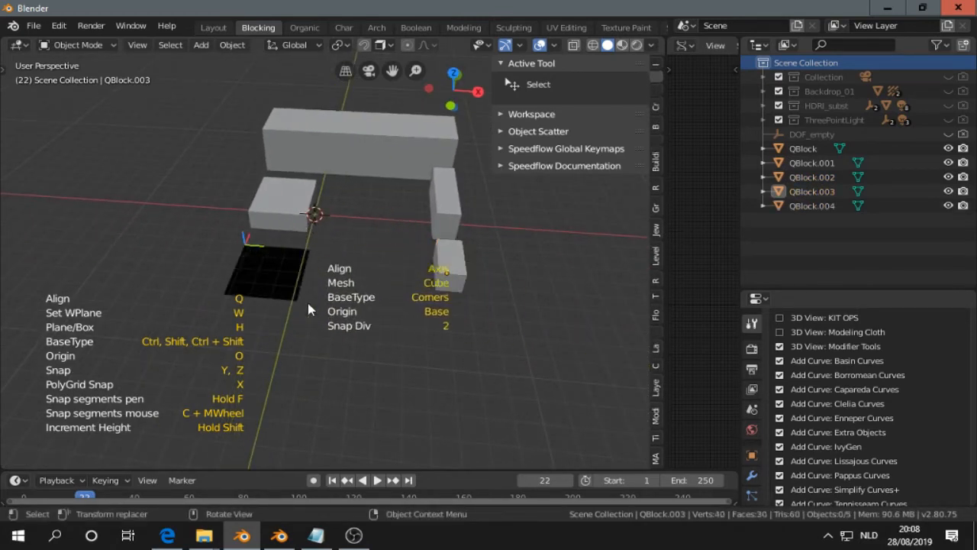
{"action": "left_click", "coordinate": [294, 324]}
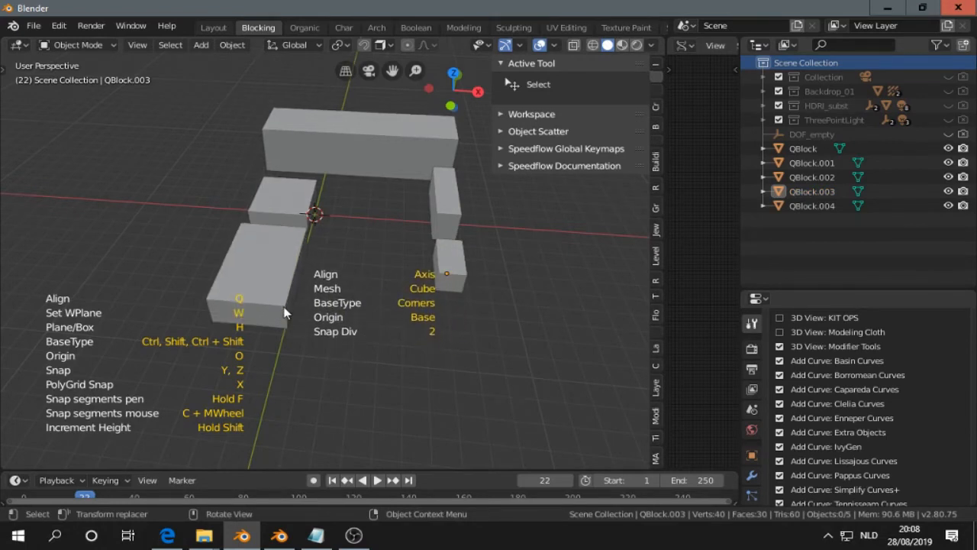
{"action": "left_click", "coordinate": [289, 316]}
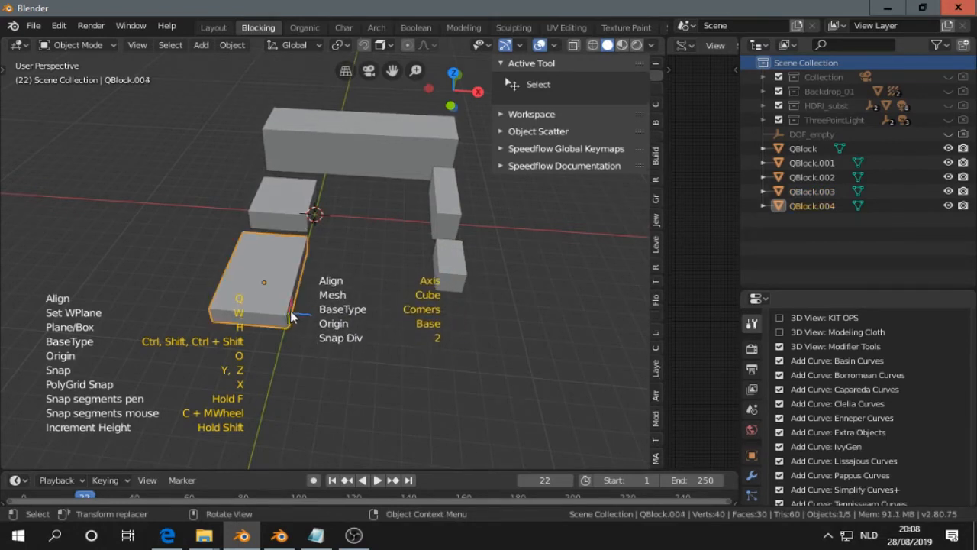
{"action": "middle_click_drag", "start_coordinate": [290, 316], "coordinate": [137, 191]}
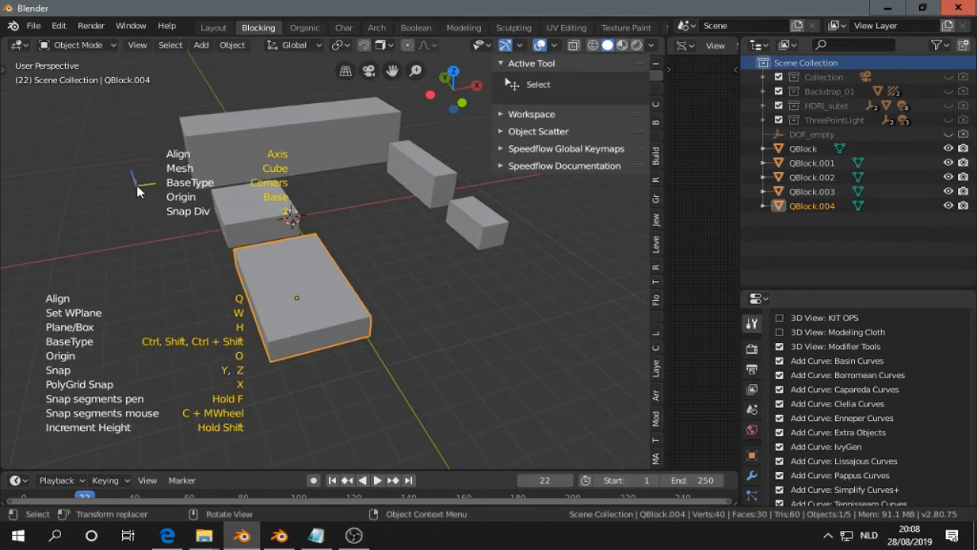
{"action": "left_click_drag", "start_coordinate": [168, 187], "coordinate": [218, 366]}
{"action": "left_click", "coordinate": [275, 248]}
{"action": "mouse_move", "coordinate": [275, 248]}
{"action": "middle_mouse_down"}
{"action": "mouse_move", "coordinate": [191, 247]}
{"action": "mouse_move", "coordinate": [338, 266]}
{"action": "mouse_move", "coordinate": [338, 304]}
{"action": "middle_mouse_up"}
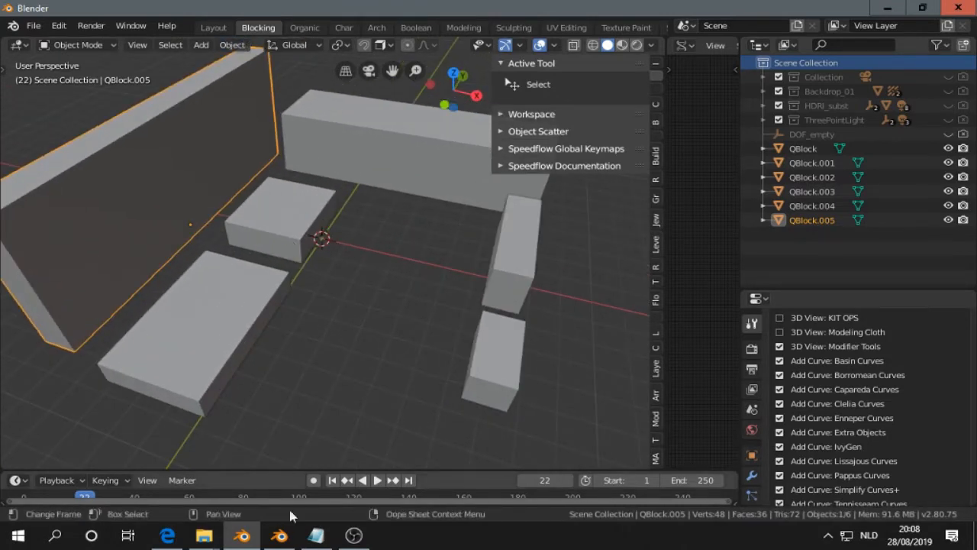
- Duplicate the Layout workspace in the empty-scene window and rename it Blocking
{"action": "left_click", "coordinate": [279, 535]}
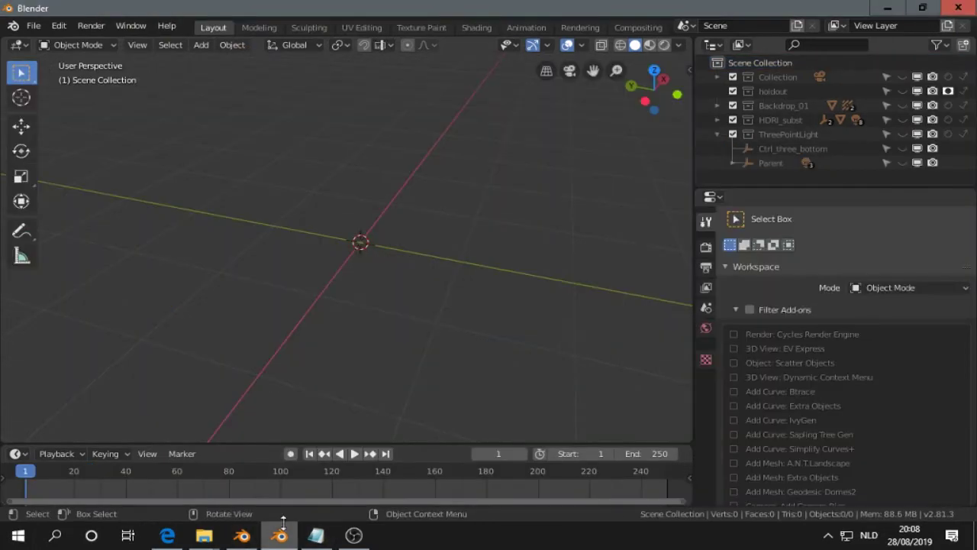
{"action": "right_click", "coordinate": [213, 31]}
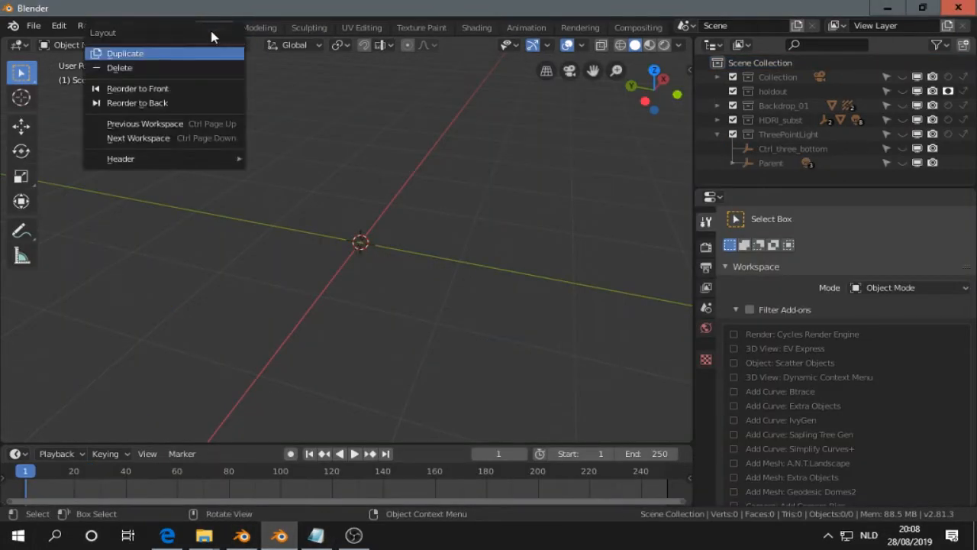
{"action": "left_click", "coordinate": [171, 55]}
{"action": "double_click", "coordinate": [267, 28]}
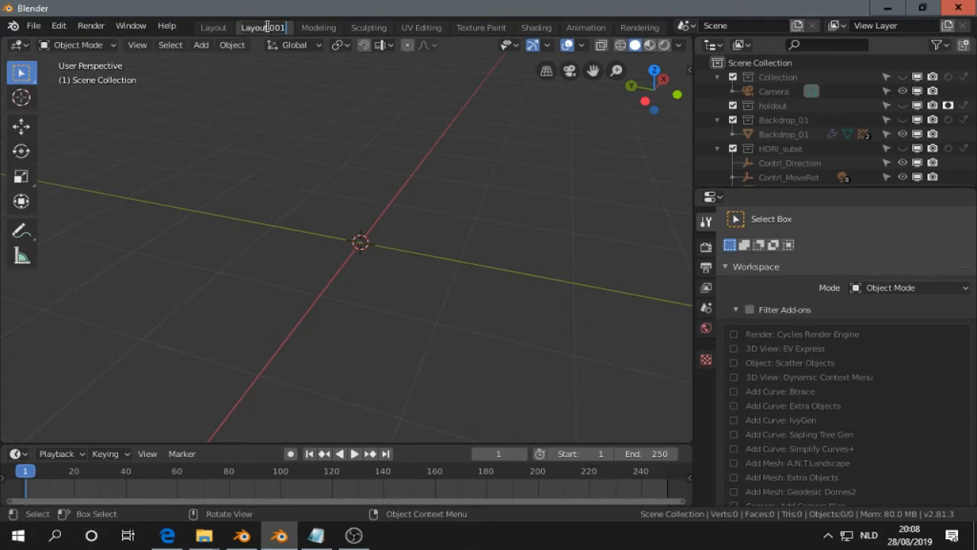
{"action": "type", "text": "Block"}
{"action": "type", "text": "ing"}
{"action": "key", "text": "Return"}
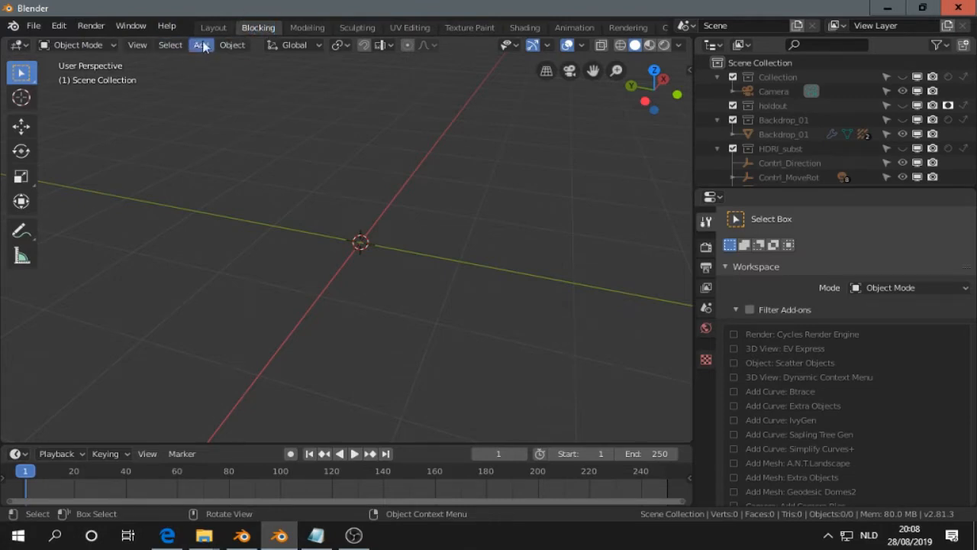
- Turn on Filter Add-ons for Blocking with Cycles, EV Express and Dynamic Context Menu, and show the sidebar
{"action": "left_click", "coordinate": [749, 310]}
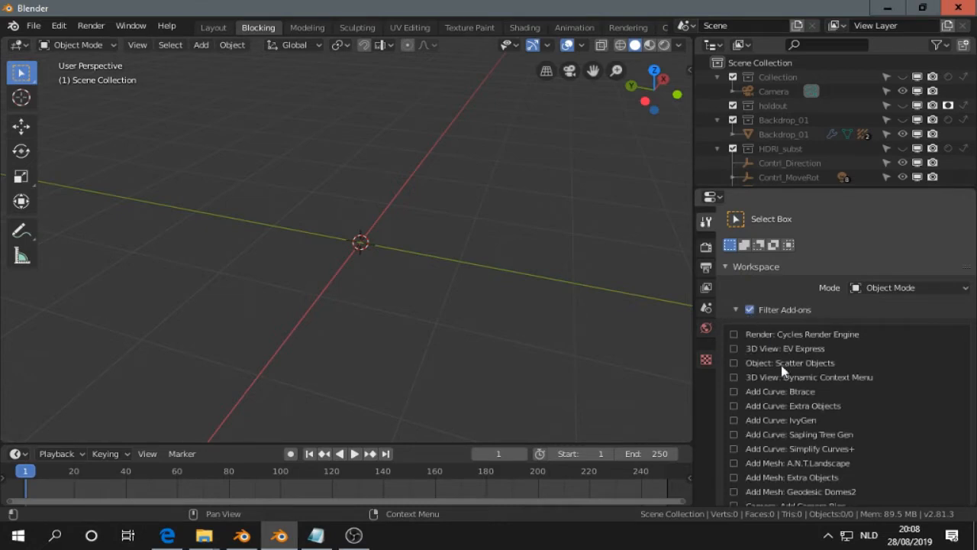
{"action": "left_click", "coordinate": [733, 334]}
{"action": "left_click", "coordinate": [734, 349]}
{"action": "left_click", "coordinate": [734, 379]}
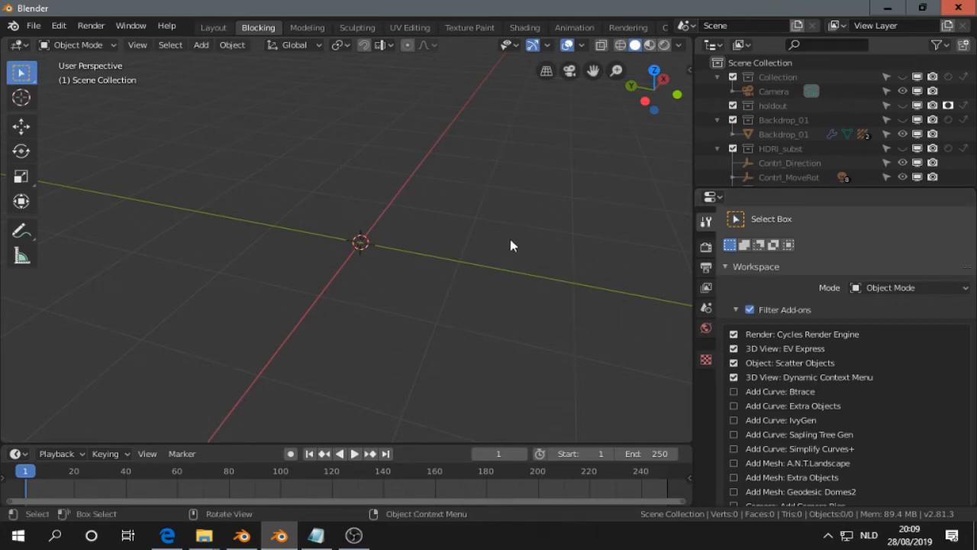
{"action": "key", "text": "n"}
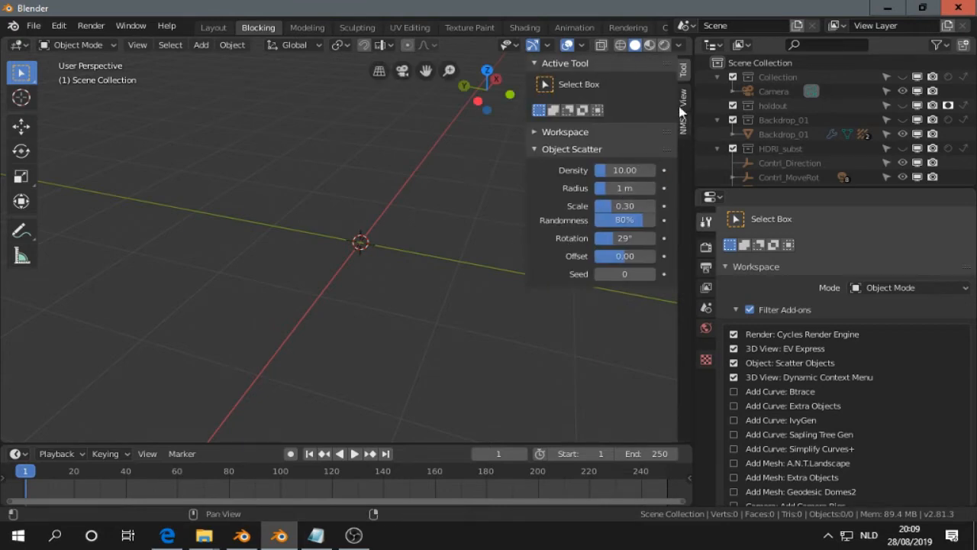
- Toggle the add-on filter to compare panels, then allow Btrace in the Blocking workspace
{"action": "left_click", "coordinate": [753, 311]}
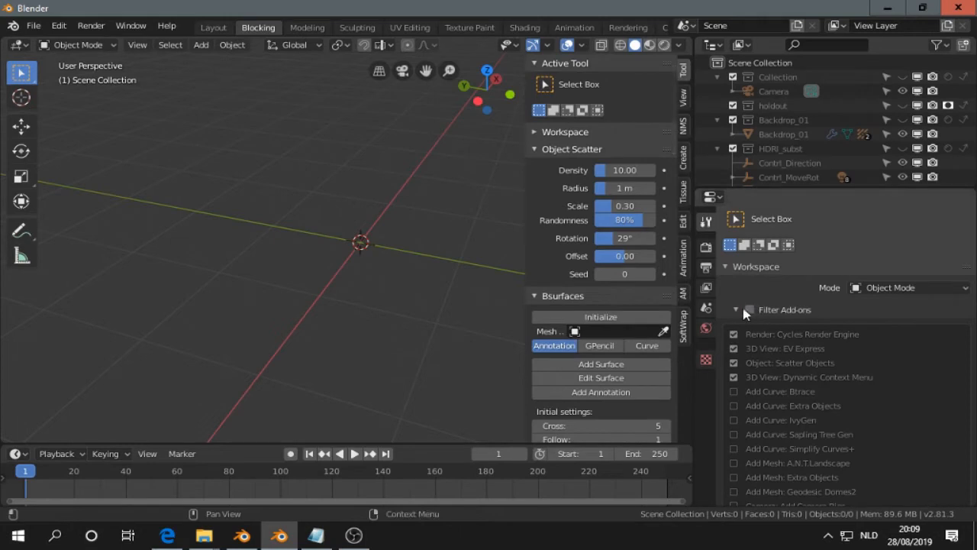
{"action": "left_click", "coordinate": [750, 310]}
{"action": "left_click", "coordinate": [751, 310]}
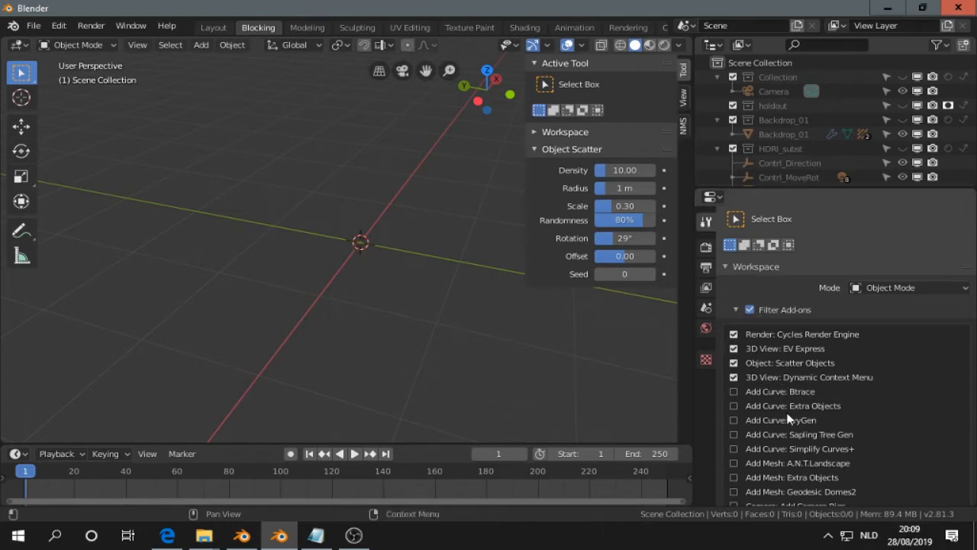
{"action": "scroll", "coordinate": [768, 408], "scroll_direction": "down", "scroll_amount": 1}
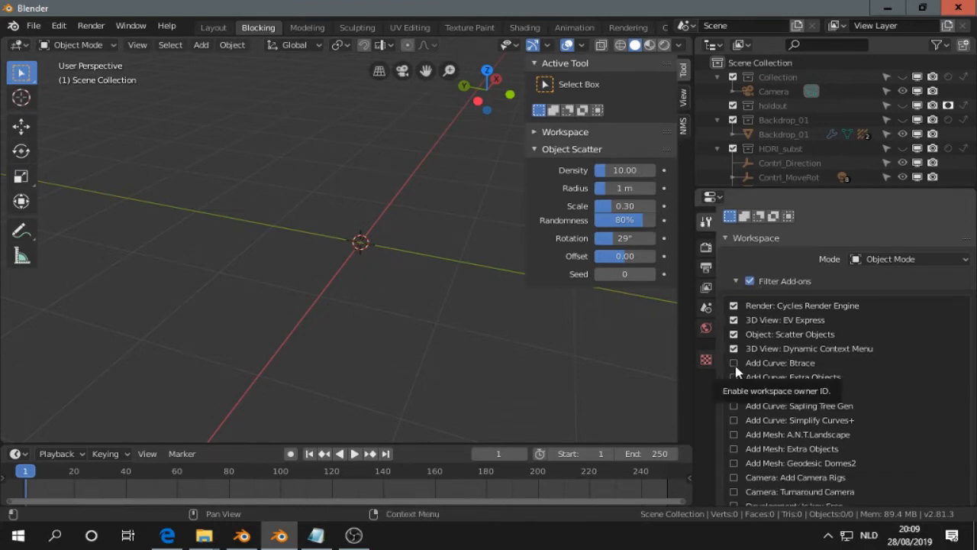
{"action": "left_click", "coordinate": [735, 363]}
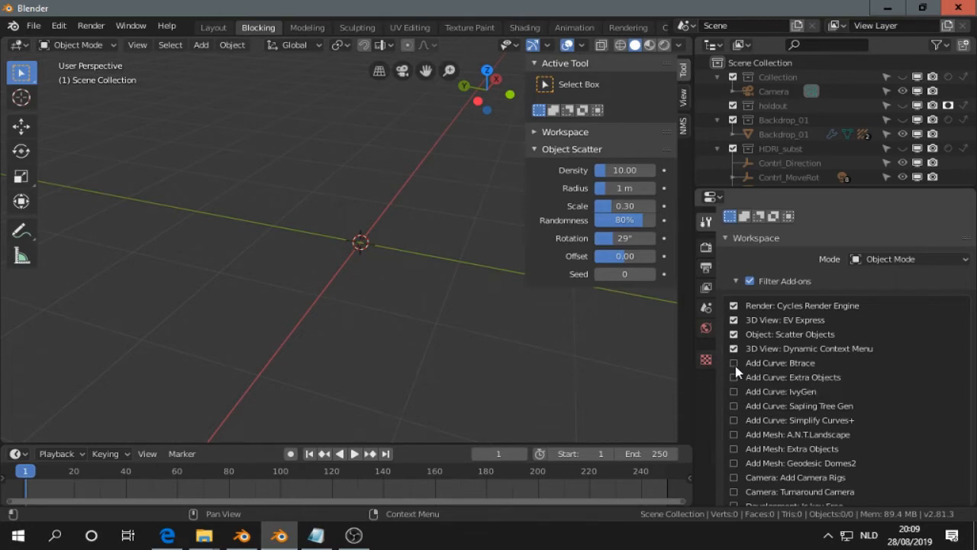
- View the Btrace and NMS scene-setup panels, then exclude Btrace again
{"action": "left_click", "coordinate": [685, 156]}
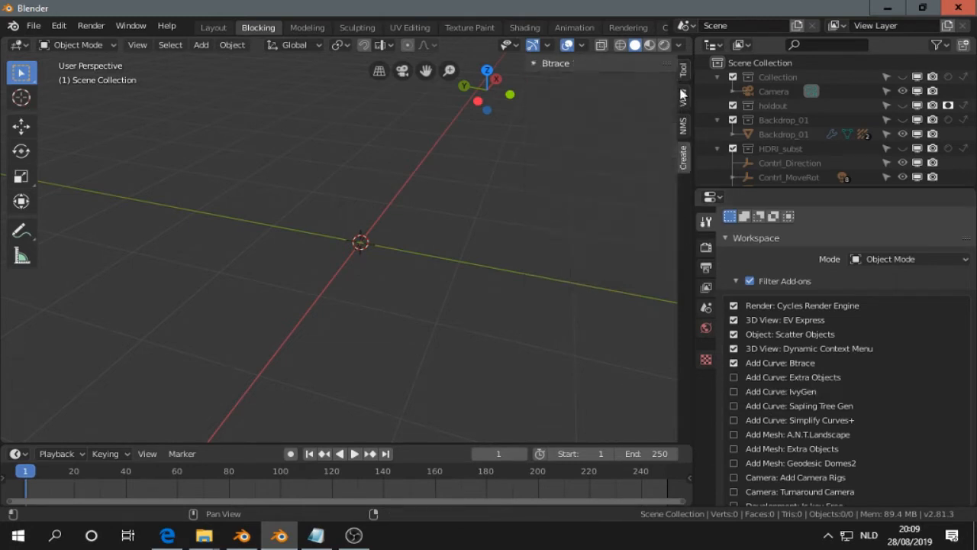
{"action": "left_click", "coordinate": [685, 131]}
{"action": "left_click", "coordinate": [734, 364]}
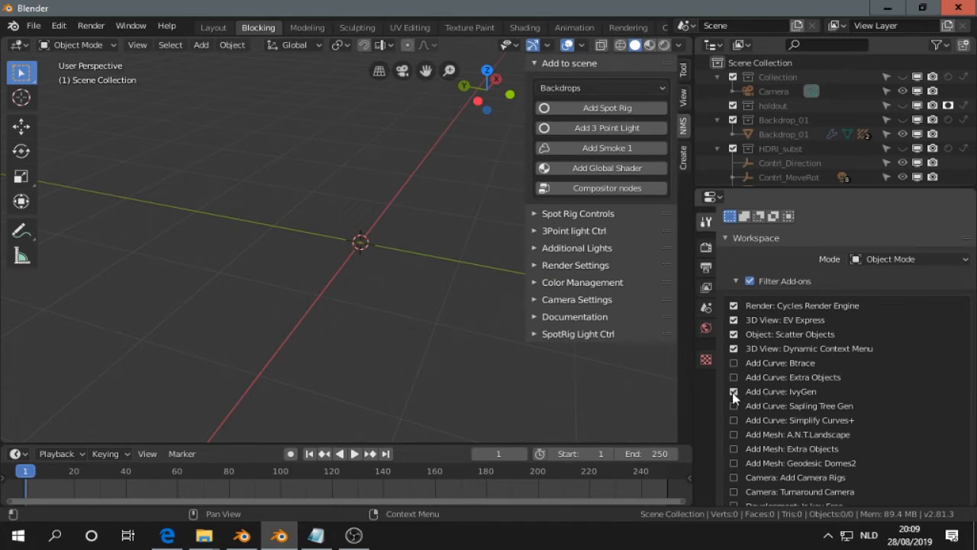
{"action": "scroll", "coordinate": [801, 404], "scroll_direction": "down", "scroll_amount": 3}
{"action": "scroll", "coordinate": [790, 418], "scroll_direction": "down", "scroll_amount": 1}
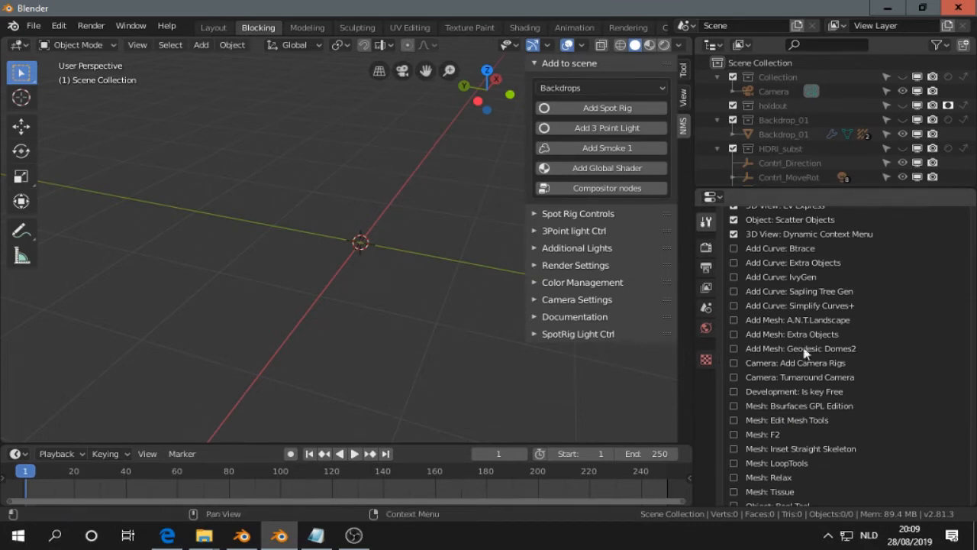
{"action": "scroll", "coordinate": [858, 390], "scroll_direction": "up", "scroll_amount": 1}
{"action": "scroll", "coordinate": [857, 388], "scroll_direction": "down", "scroll_amount": 1}
{"action": "scroll", "coordinate": [851, 393], "scroll_direction": "down", "scroll_amount": 1}
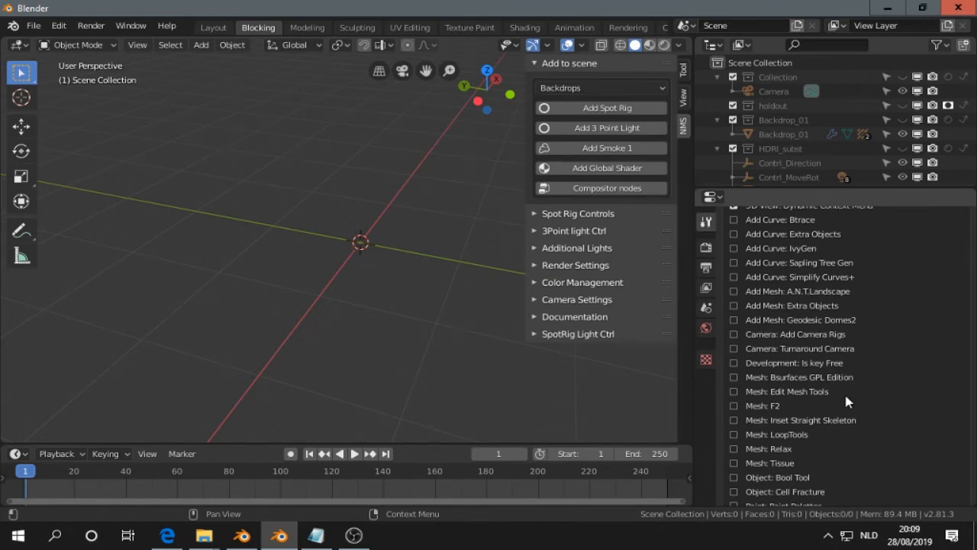
{"action": "scroll", "coordinate": [846, 403], "scroll_direction": "down", "scroll_amount": 1}
{"action": "scroll", "coordinate": [846, 402], "scroll_direction": "down", "scroll_amount": 1}
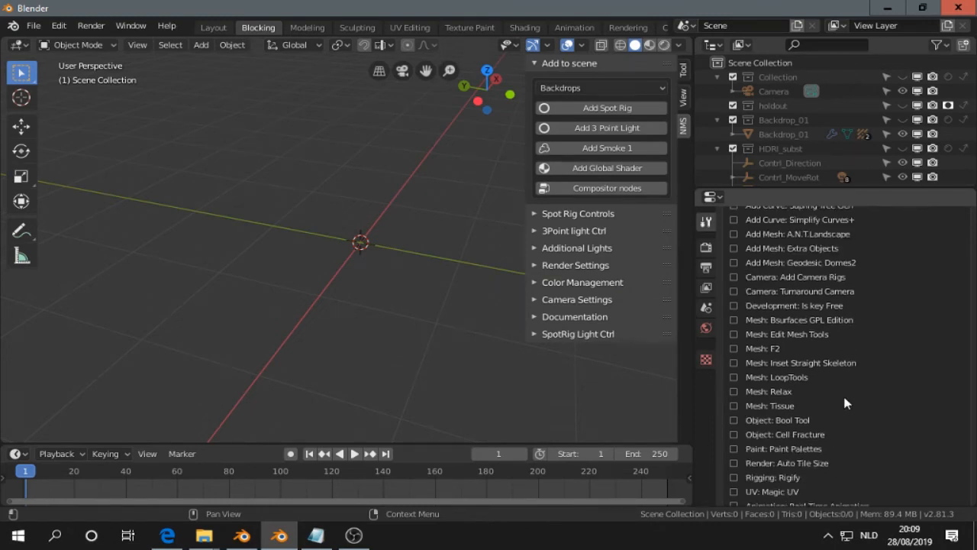
{"action": "scroll", "coordinate": [846, 403], "scroll_direction": "down", "scroll_amount": 1}
{"action": "scroll", "coordinate": [846, 403], "scroll_direction": "down", "scroll_amount": 1}
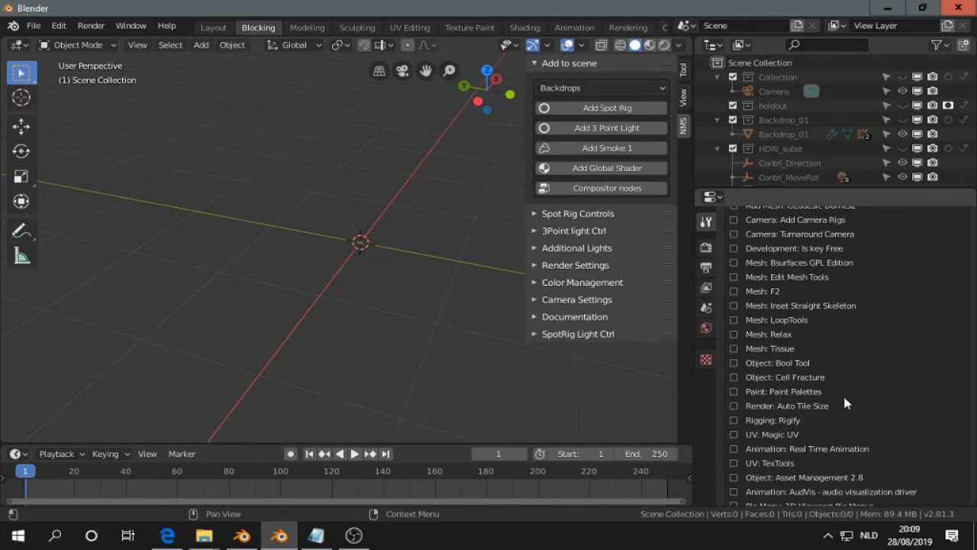
{"action": "scroll", "coordinate": [845, 402], "scroll_direction": "down", "scroll_amount": 1}
{"action": "scroll", "coordinate": [836, 408], "scroll_direction": "down", "scroll_amount": 1}
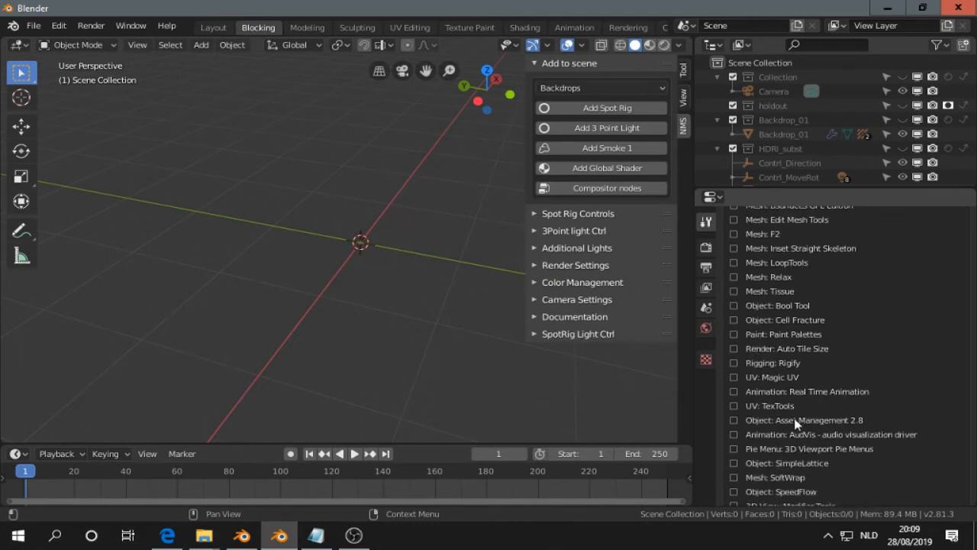
{"action": "scroll", "coordinate": [756, 439], "scroll_direction": "down", "scroll_amount": 1}
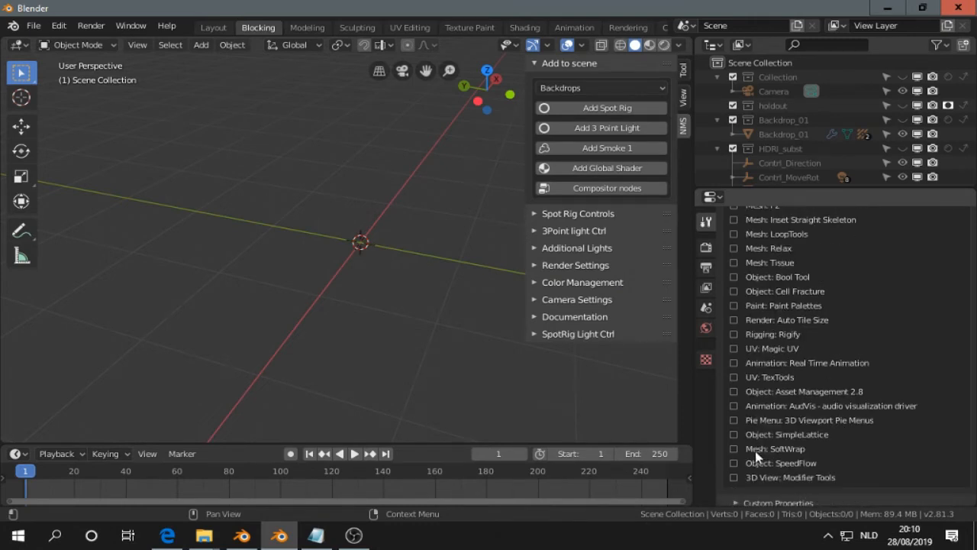
{"action": "scroll", "coordinate": [832, 412], "scroll_direction": "up", "scroll_amount": 8}
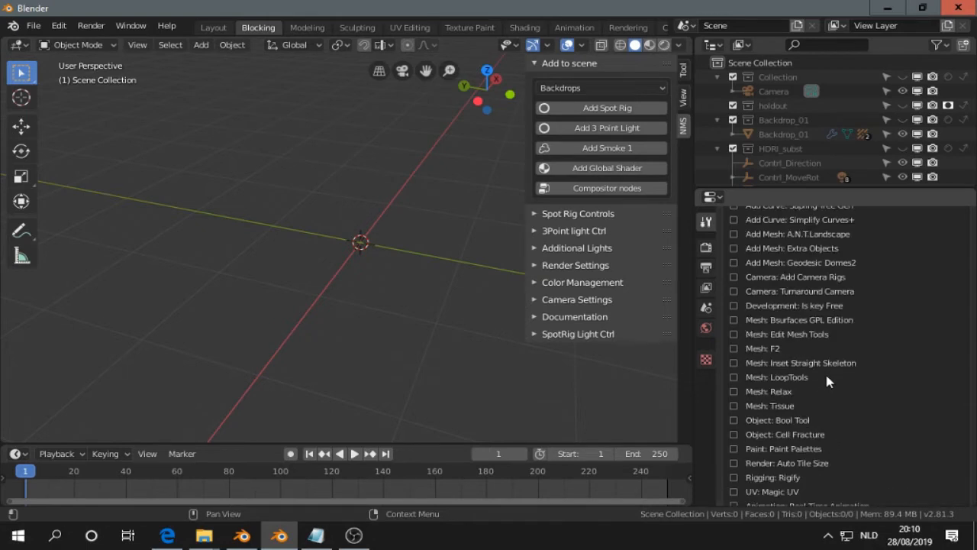
{"action": "scroll", "coordinate": [824, 344], "scroll_direction": "up", "scroll_amount": 4}
{"action": "scroll", "coordinate": [810, 328], "scroll_direction": "up", "scroll_amount": 2}
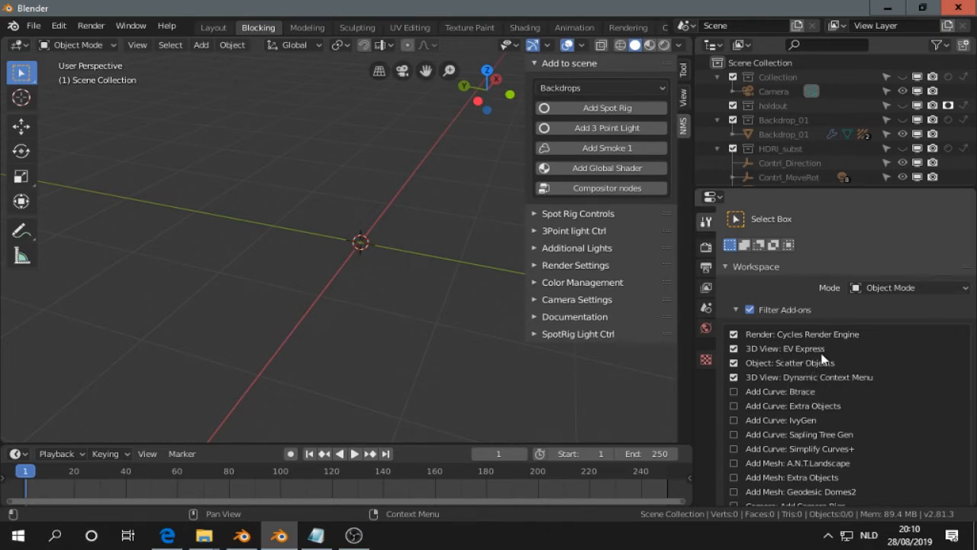
{"action": "left_click", "coordinate": [539, 300]}
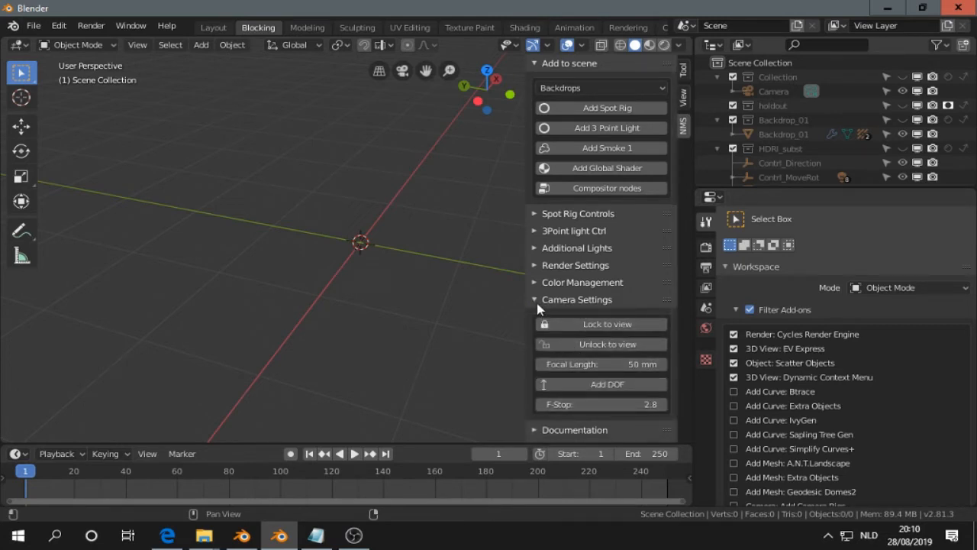
- Allow Add Curve: Extra Objects in Blocking and check its Spline Generator panel and add menu
{"action": "left_click", "coordinate": [543, 303]}
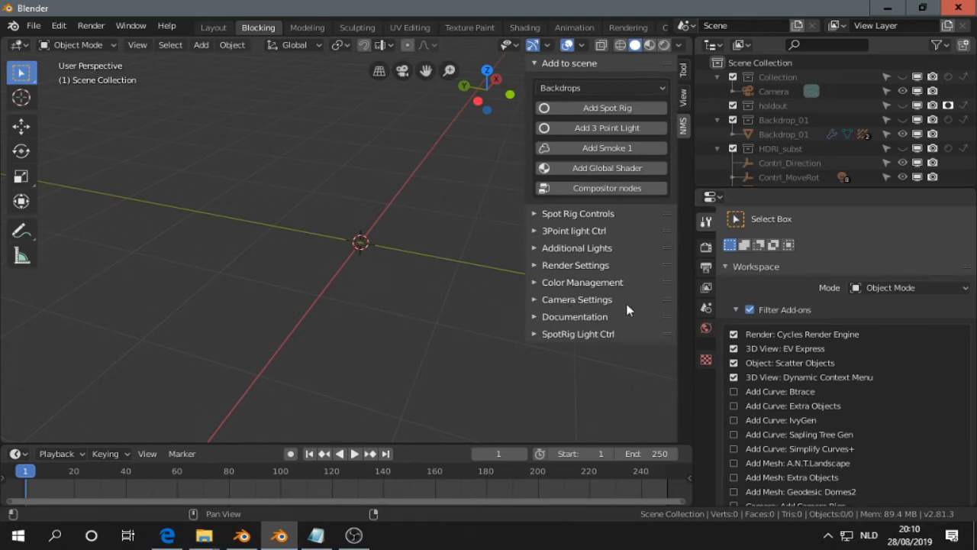
{"action": "left_click", "coordinate": [735, 407]}
{"action": "scroll", "coordinate": [773, 447], "scroll_direction": "down", "scroll_amount": 1}
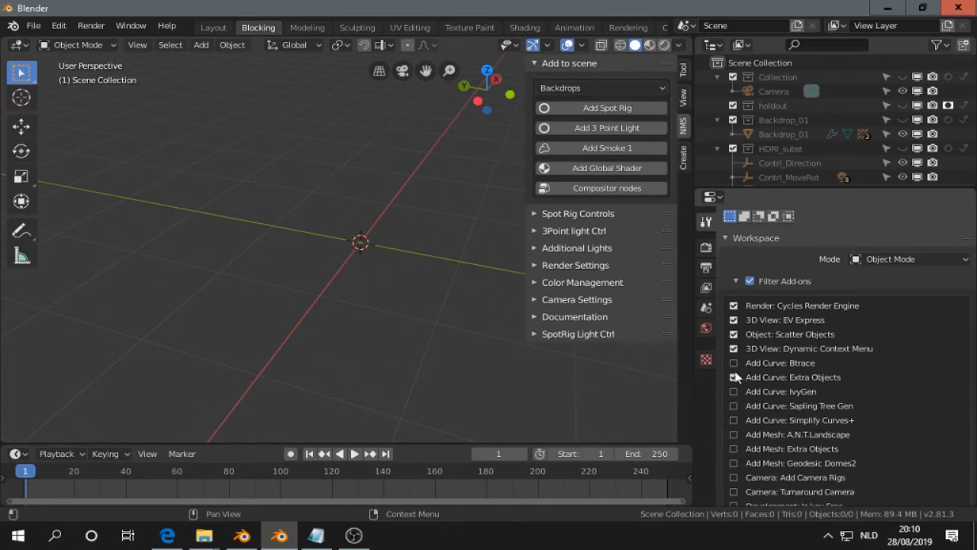
{"action": "left_click", "coordinate": [684, 160]}
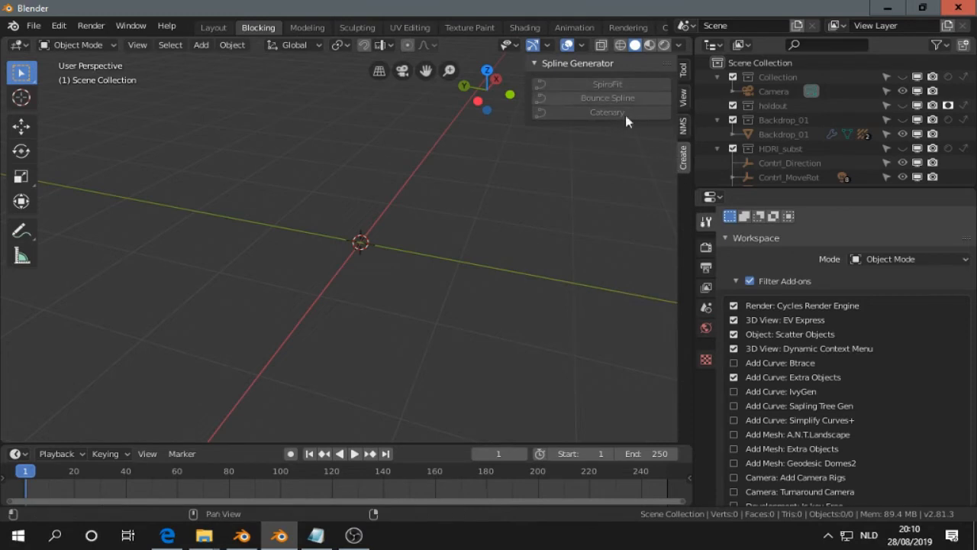
{"action": "left_click", "coordinate": [735, 378]}
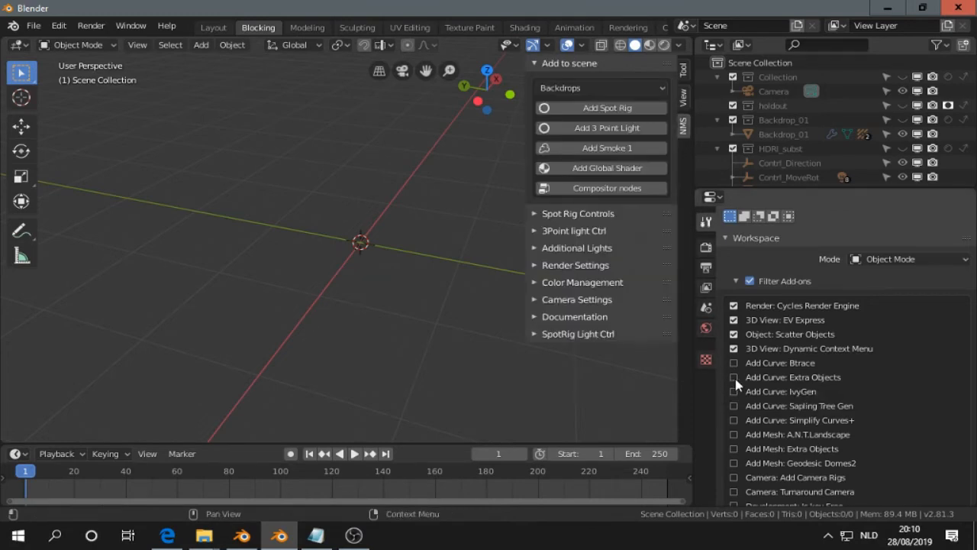
{"action": "left_click", "coordinate": [736, 379]}
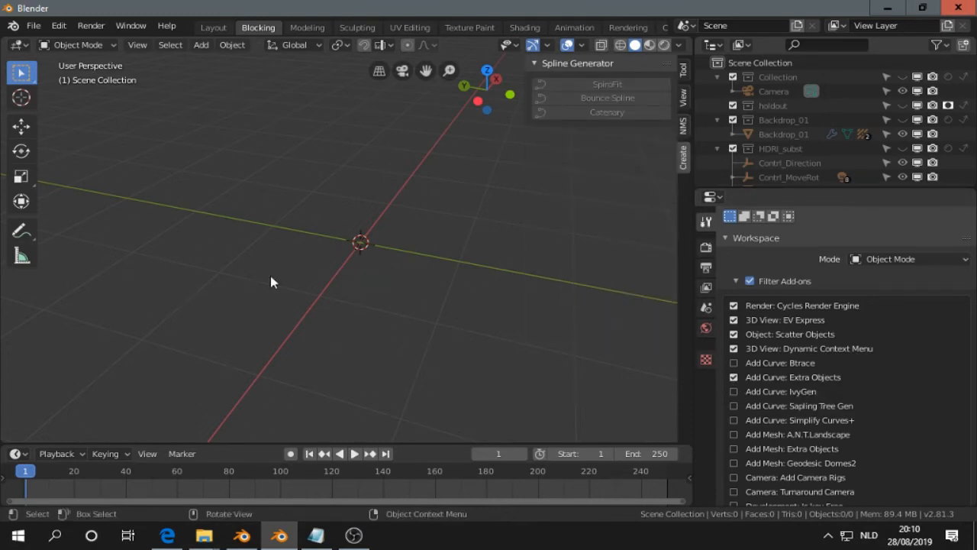
{"action": "key", "text": "shift+a"}
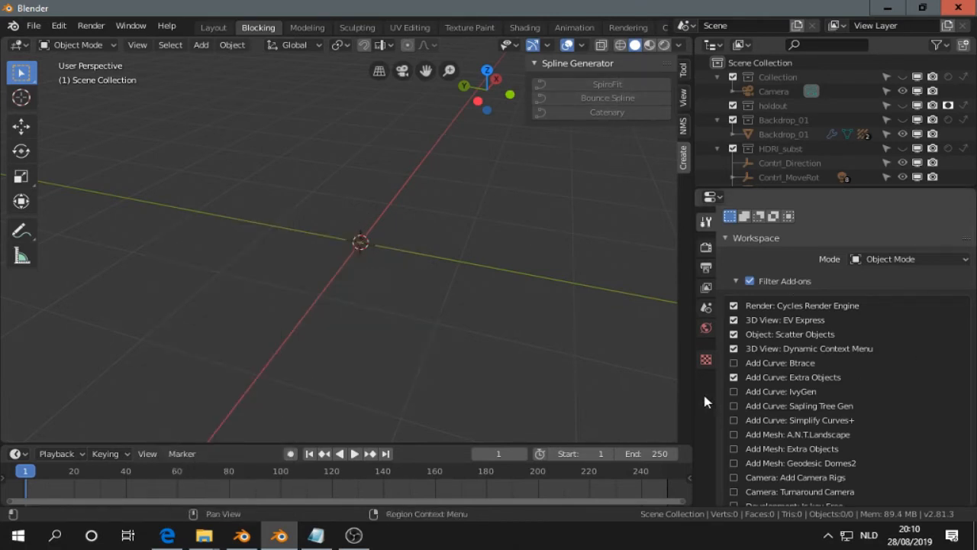
{"action": "scroll", "coordinate": [733, 420], "scroll_direction": "down", "scroll_amount": 1}
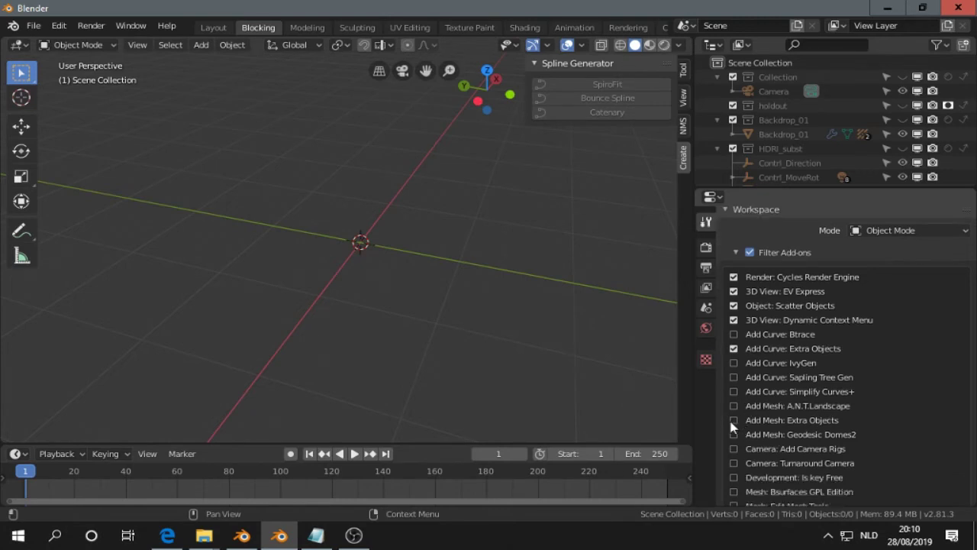
- Allow Add Mesh: Extra Objects and Bsurfaces GPL Edition in Blocking, then return to the notes
{"action": "left_click", "coordinate": [733, 420]}
{"action": "left_click", "coordinate": [734, 420]}
{"action": "left_click", "coordinate": [734, 420]}
{"action": "scroll", "coordinate": [742, 422], "scroll_direction": "down", "scroll_amount": 2}
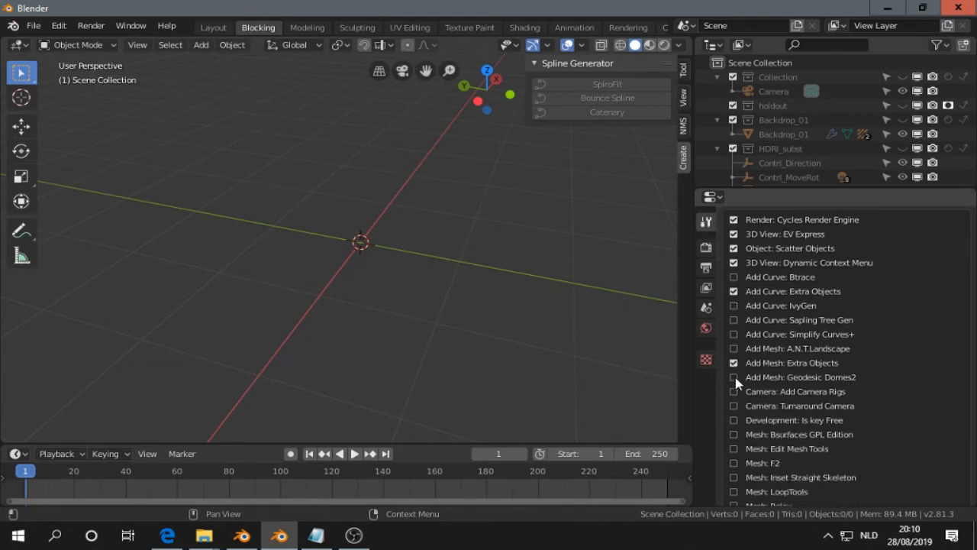
{"action": "scroll", "coordinate": [737, 440], "scroll_direction": "down", "scroll_amount": 2}
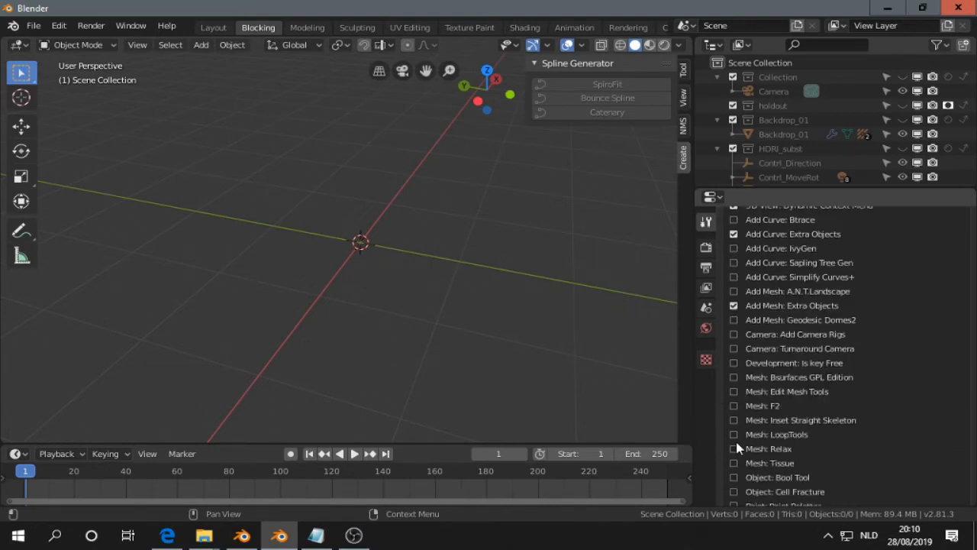
{"action": "scroll", "coordinate": [737, 443], "scroll_direction": "down", "scroll_amount": 1}
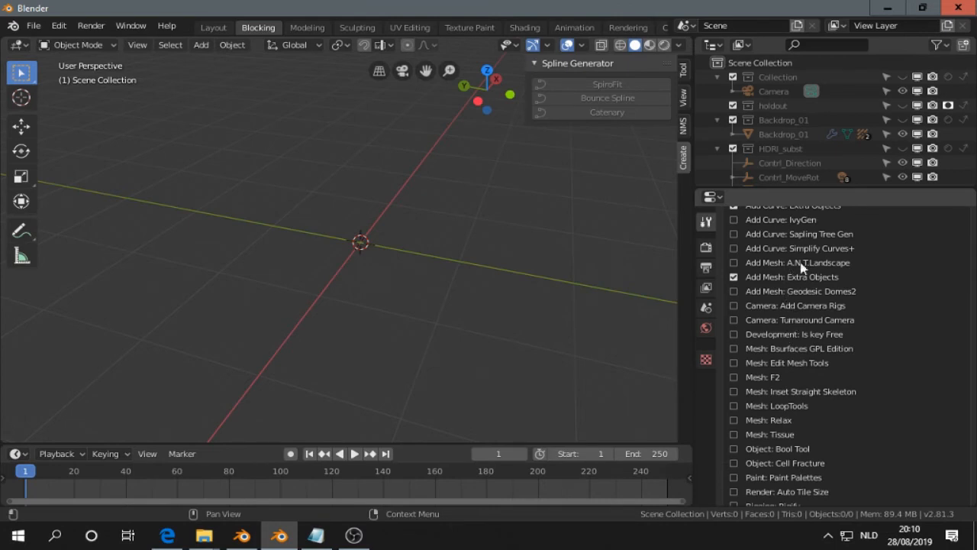
{"action": "left_click", "coordinate": [733, 349]}
{"action": "scroll", "coordinate": [745, 413], "scroll_direction": "down", "scroll_amount": 3}
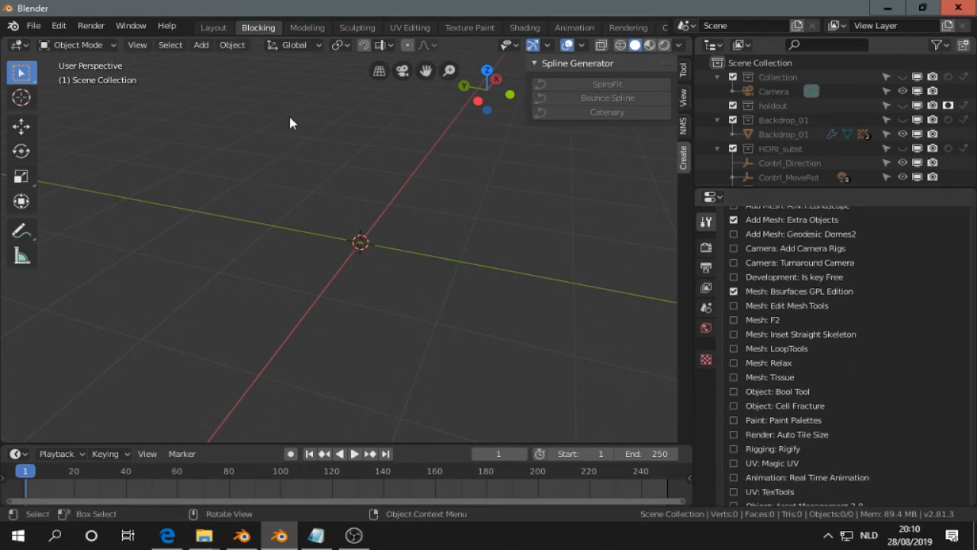
{"action": "left_click", "coordinate": [316, 535]}
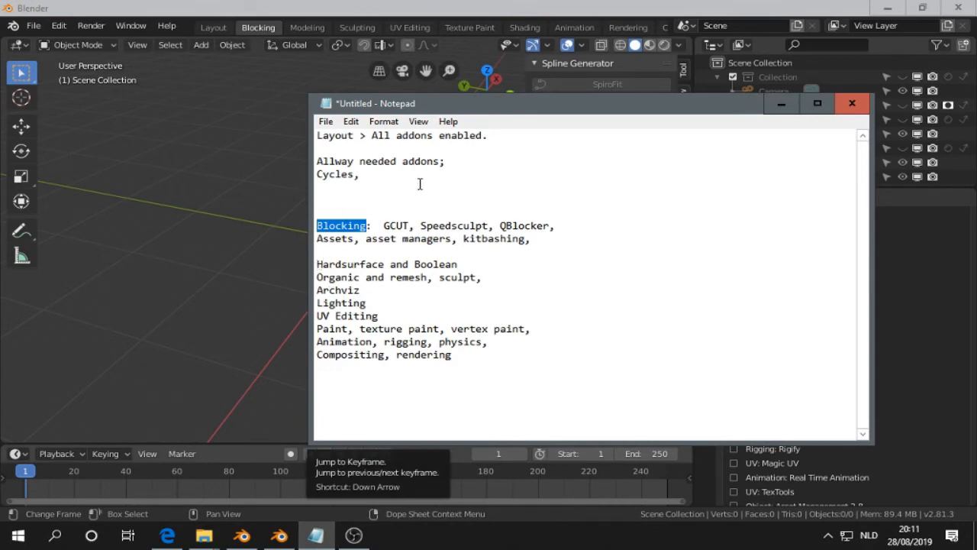
- Highlight the 'Hardsurface and Boolean' line in the Notepad plan and return to Blender's Layout workspace
{"action": "left_click_drag", "start_coordinate": [317, 264], "coordinate": [390, 266]}
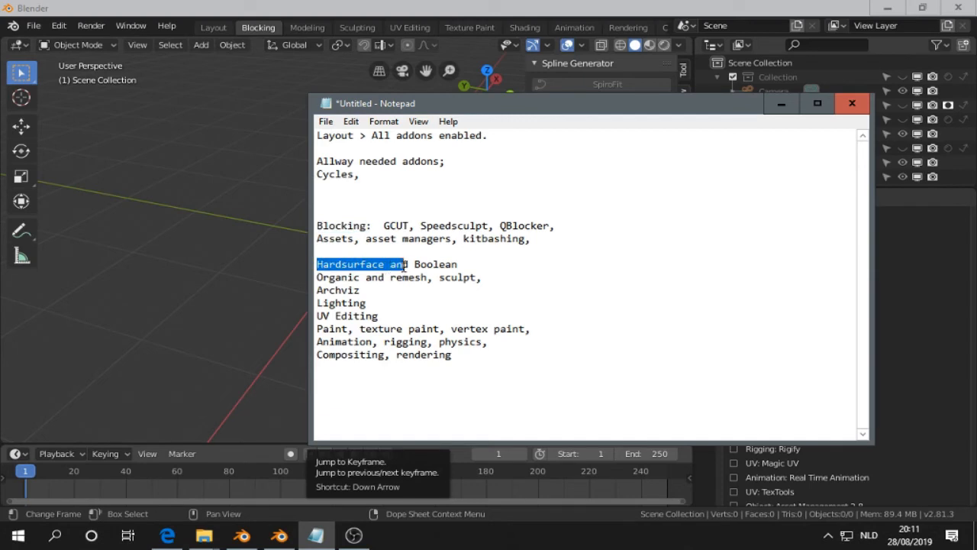
{"action": "left_click_drag", "start_coordinate": [392, 267], "coordinate": [456, 266]}
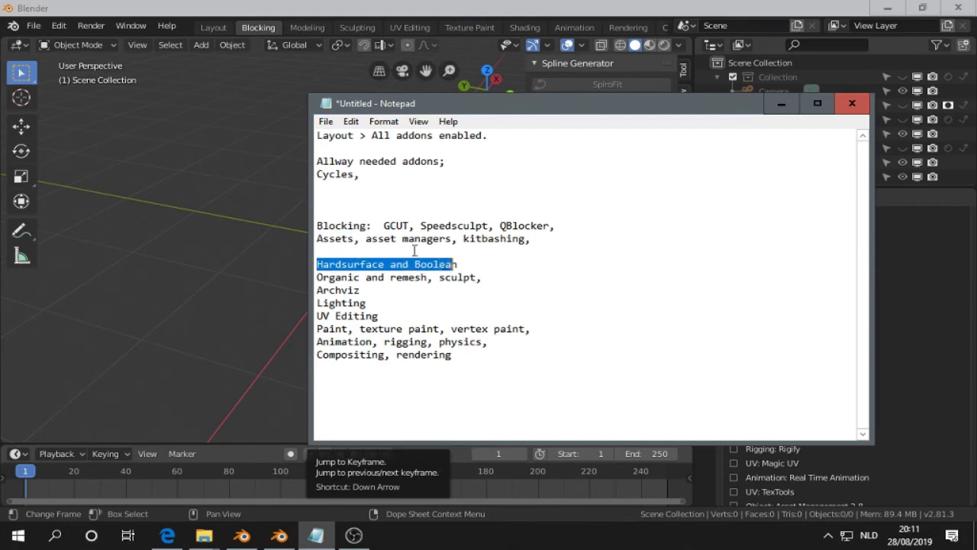
{"action": "left_click", "coordinate": [212, 29]}
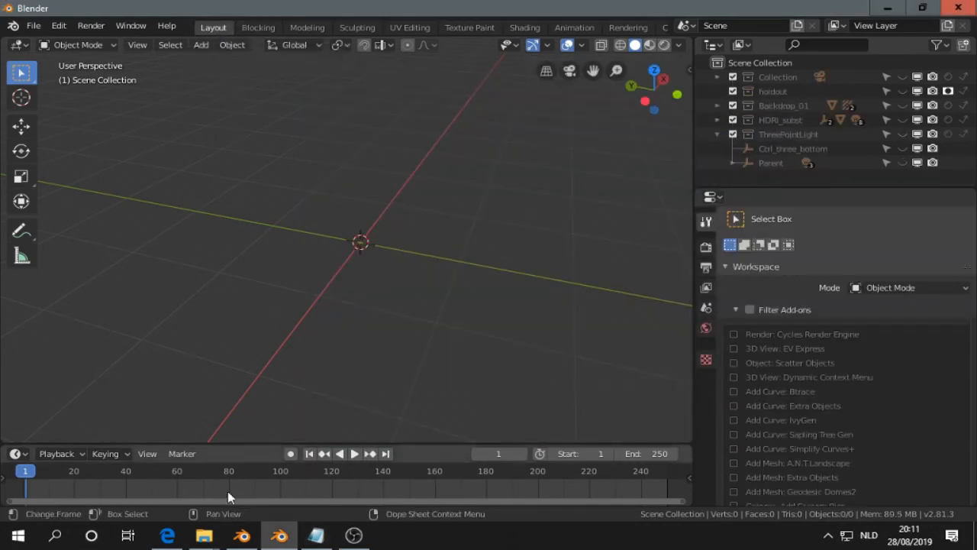
- Bring the blocks file forward and step through the Organic, Char, Arch and Boolean workspaces
{"action": "left_click", "coordinate": [242, 535]}
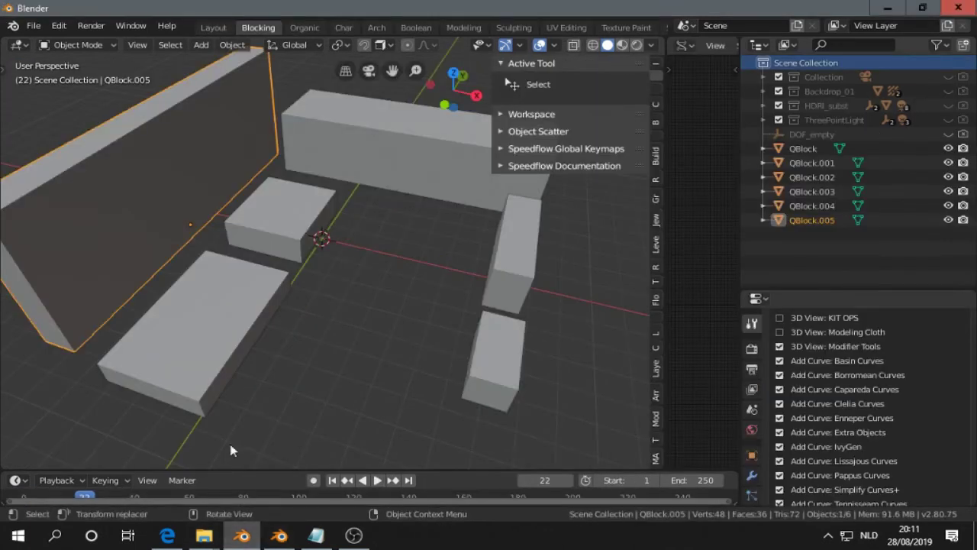
{"action": "left_click", "coordinate": [298, 29]}
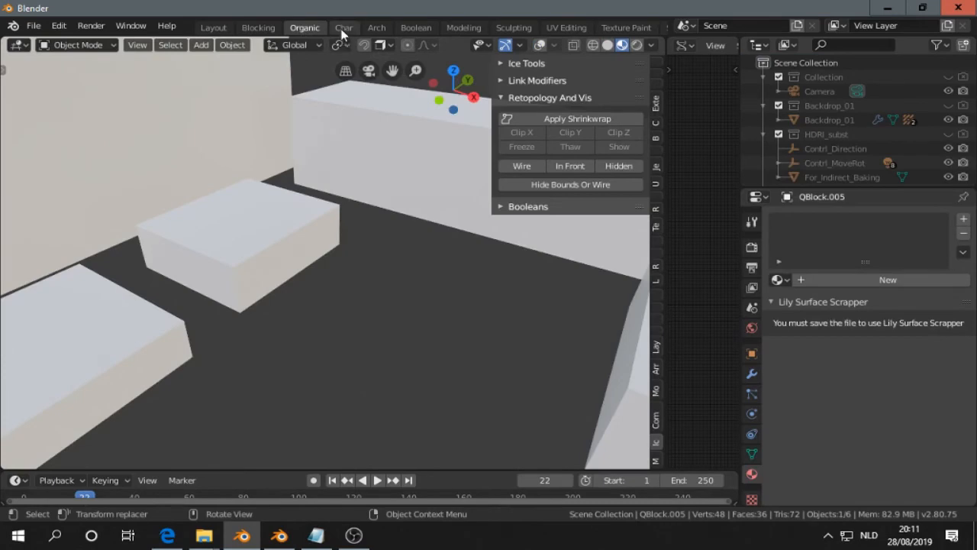
{"action": "left_click", "coordinate": [343, 31]}
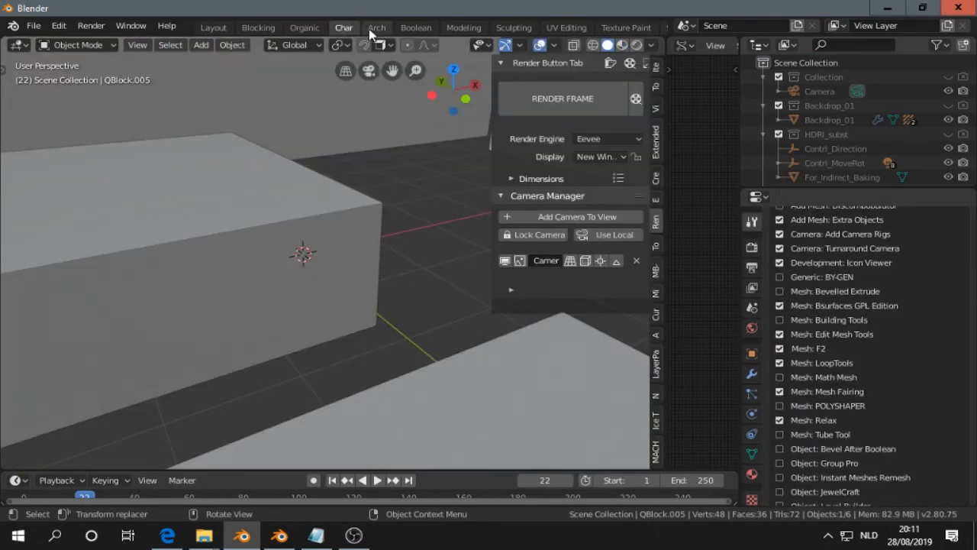
{"action": "left_click", "coordinate": [377, 29]}
{"action": "left_click", "coordinate": [415, 30]}
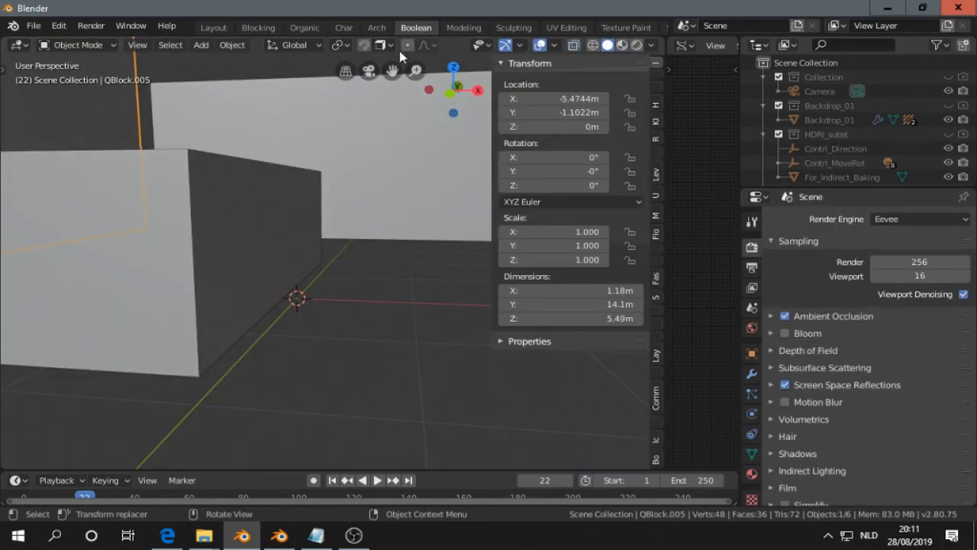
- Reveal the Boolean workspace's add-on filter listing Cycles Render Engine, Hard Ops 9 and KIT OPS
{"action": "middle_click_drag", "start_coordinate": [423, 120], "coordinate": [382, 218]}
{"action": "scroll", "coordinate": [413, 112], "scroll_direction": "down", "scroll_amount": 3}
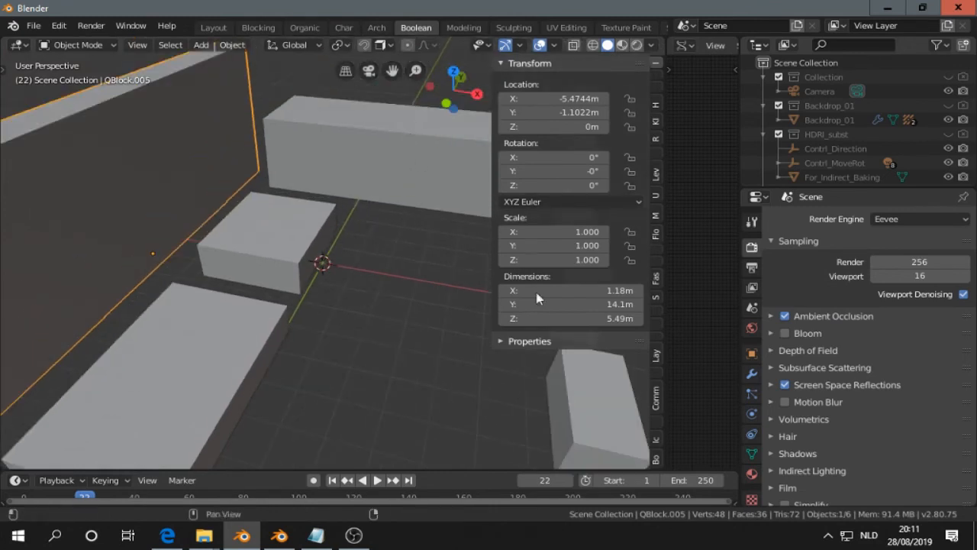
{"action": "left_click", "coordinate": [656, 460]}
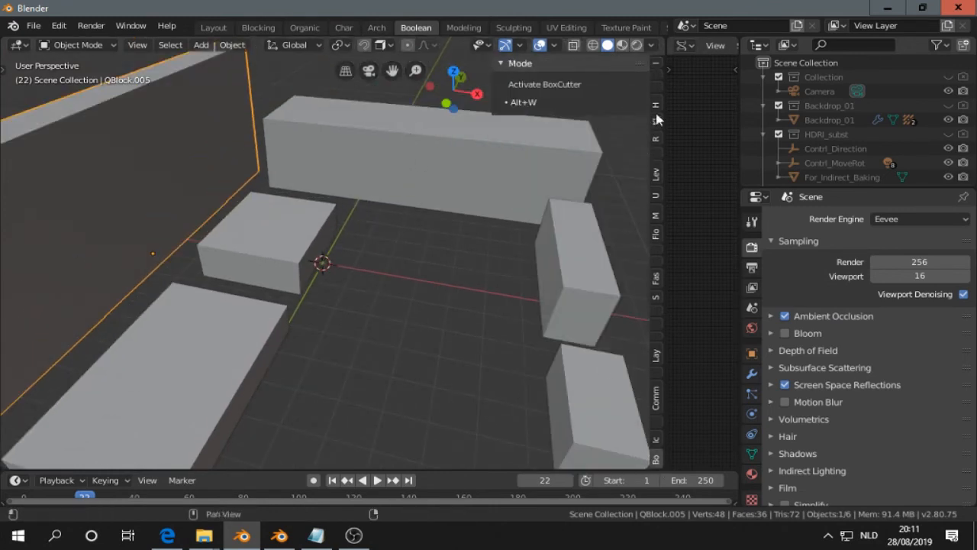
{"action": "left_click", "coordinate": [655, 74]}
{"action": "left_click", "coordinate": [752, 221]}
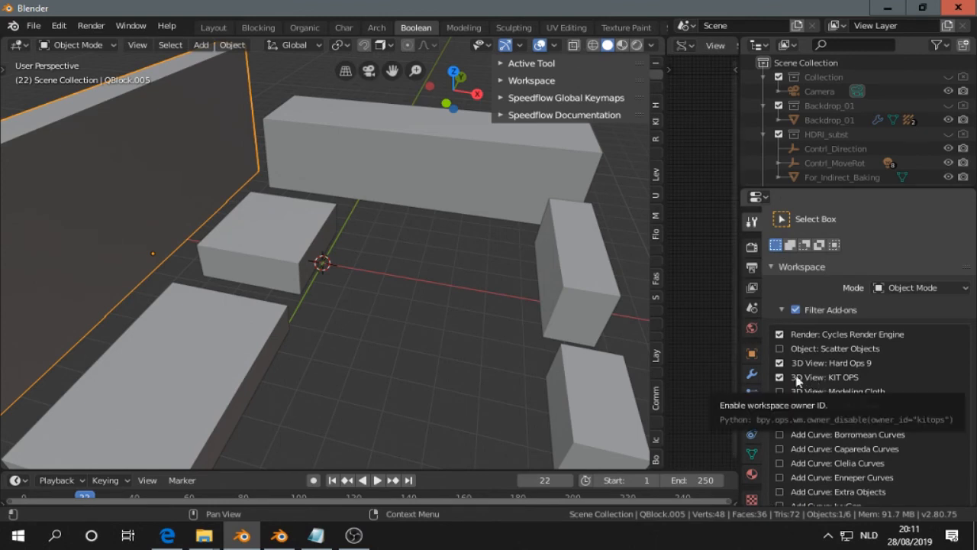
{"action": "scroll", "coordinate": [538, 268], "scroll_direction": "down", "scroll_amount": 5}
{"action": "scroll", "coordinate": [500, 284], "scroll_direction": "up", "scroll_amount": 3}
{"action": "scroll", "coordinate": [519, 282], "scroll_direction": "up", "scroll_amount": 2}
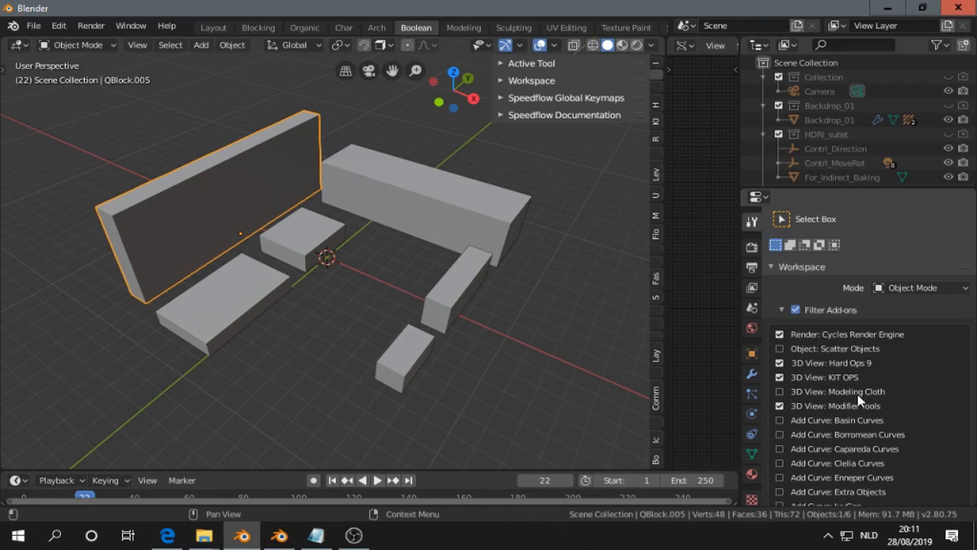
{"action": "scroll", "coordinate": [860, 399], "scroll_direction": "down", "scroll_amount": 1}
{"action": "scroll", "coordinate": [863, 391], "scroll_direction": "down", "scroll_amount": 3}
{"action": "scroll", "coordinate": [864, 390], "scroll_direction": "down", "scroll_amount": 4}
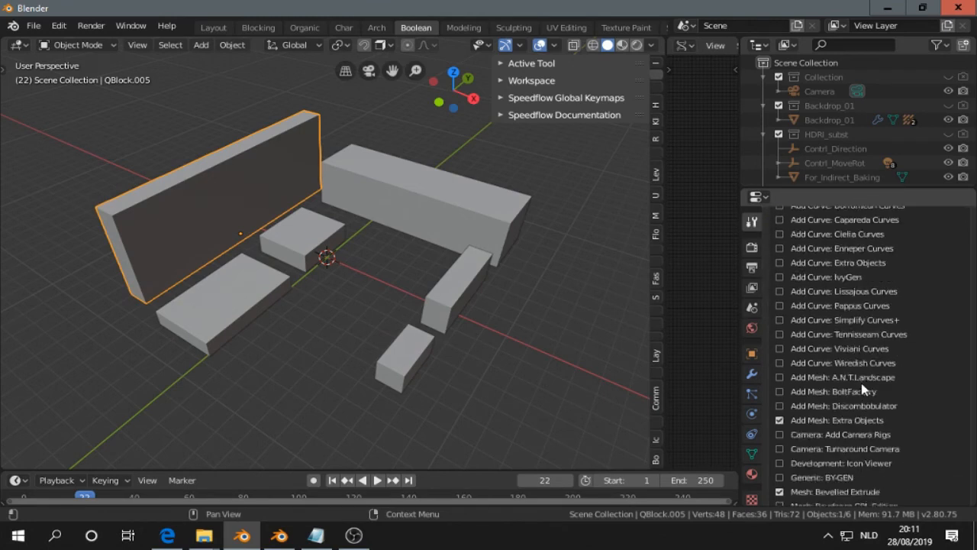
{"action": "scroll", "coordinate": [863, 389], "scroll_direction": "down", "scroll_amount": 1}
{"action": "scroll", "coordinate": [863, 391], "scroll_direction": "down", "scroll_amount": 3}
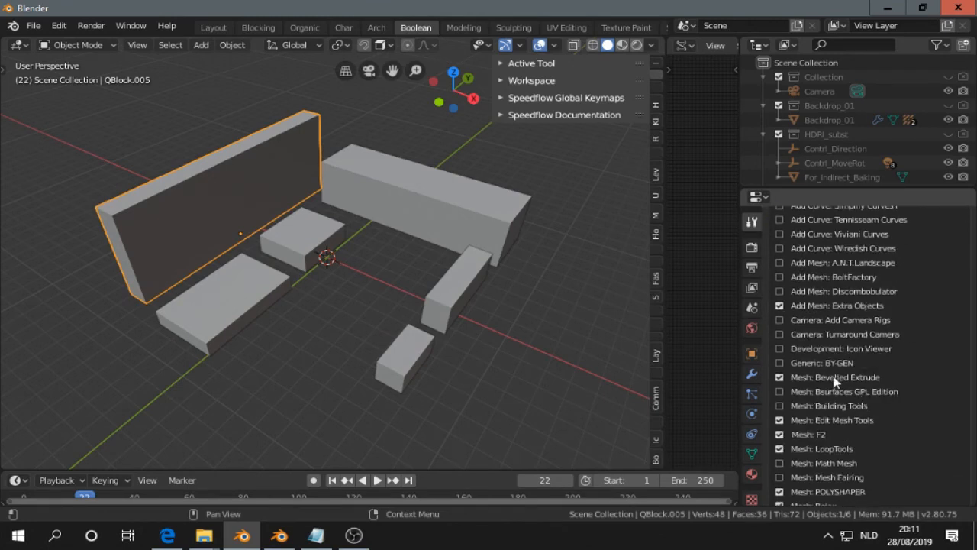
{"action": "scroll", "coordinate": [871, 382], "scroll_direction": "down", "scroll_amount": 2}
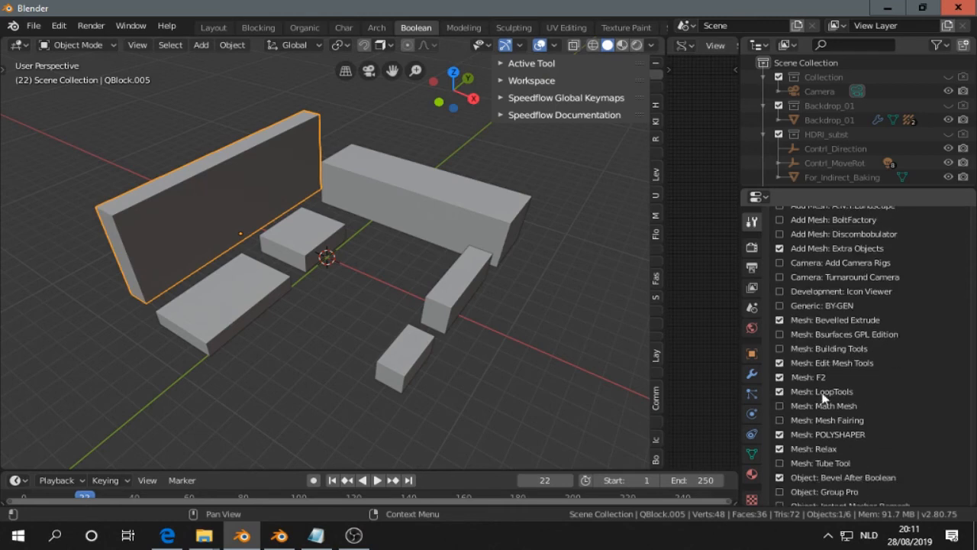
{"action": "scroll", "coordinate": [878, 399], "scroll_direction": "down", "scroll_amount": 1}
{"action": "scroll", "coordinate": [834, 412], "scroll_direction": "down", "scroll_amount": 1}
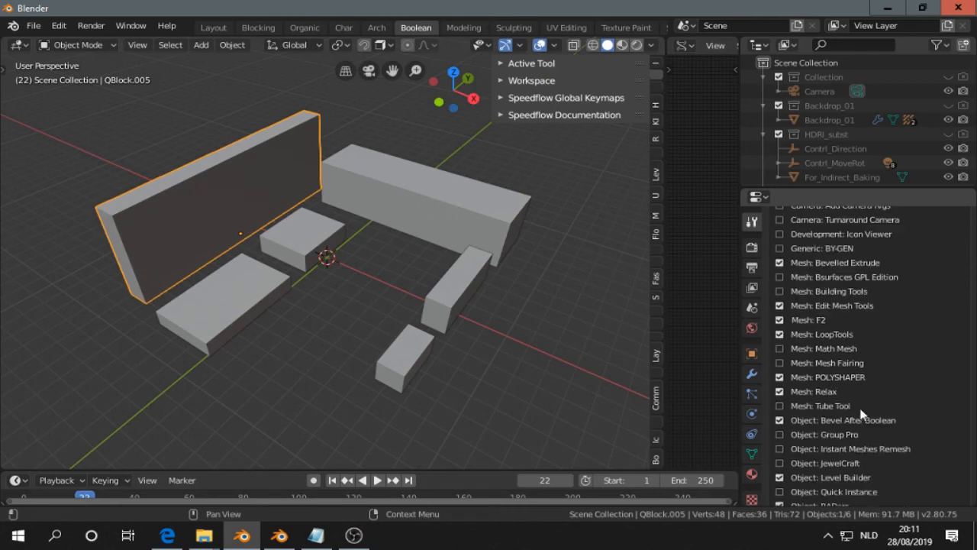
{"action": "scroll", "coordinate": [885, 430], "scroll_direction": "down", "scroll_amount": 2}
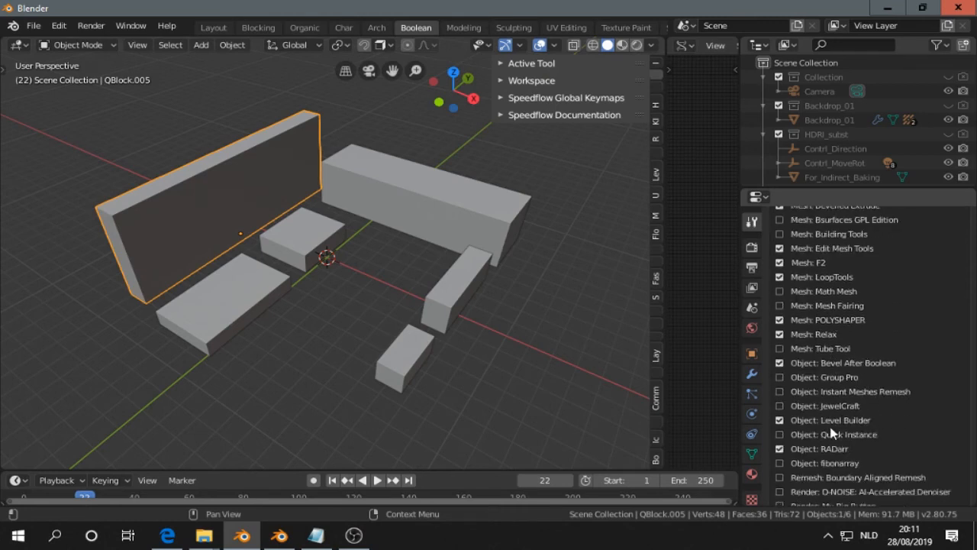
{"action": "scroll", "coordinate": [856, 435], "scroll_direction": "down", "scroll_amount": 2}
{"action": "scroll", "coordinate": [834, 434], "scroll_direction": "down", "scroll_amount": 3}
{"action": "scroll", "coordinate": [834, 434], "scroll_direction": "down", "scroll_amount": 4}
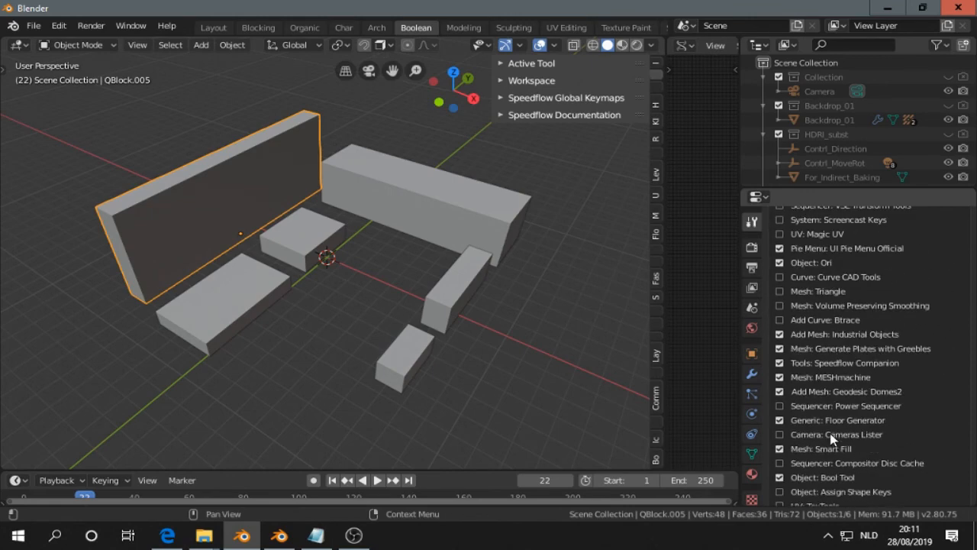
- Step through the Layout, Blocking, Organic and Char workspaces comparing their add-on panels
{"action": "left_click", "coordinate": [213, 30]}
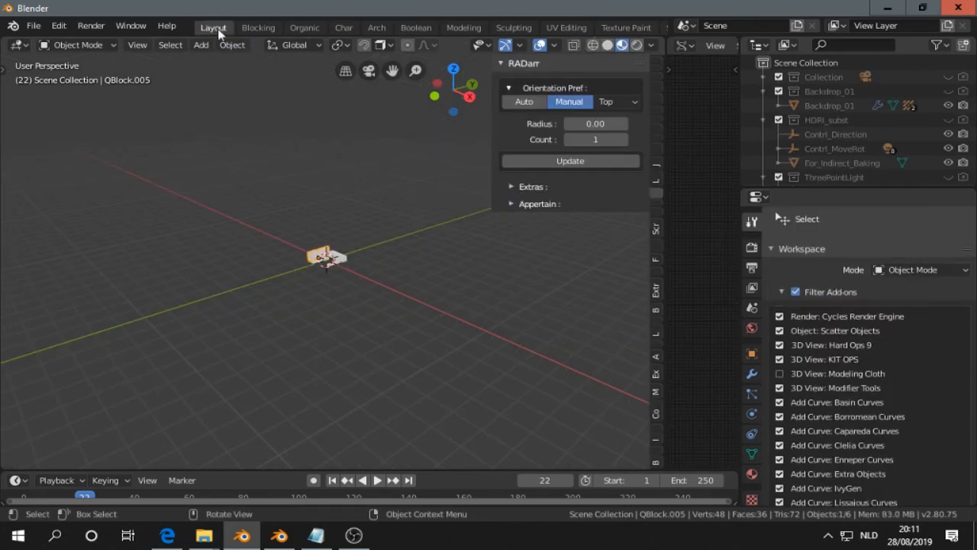
{"action": "left_click", "coordinate": [252, 29]}
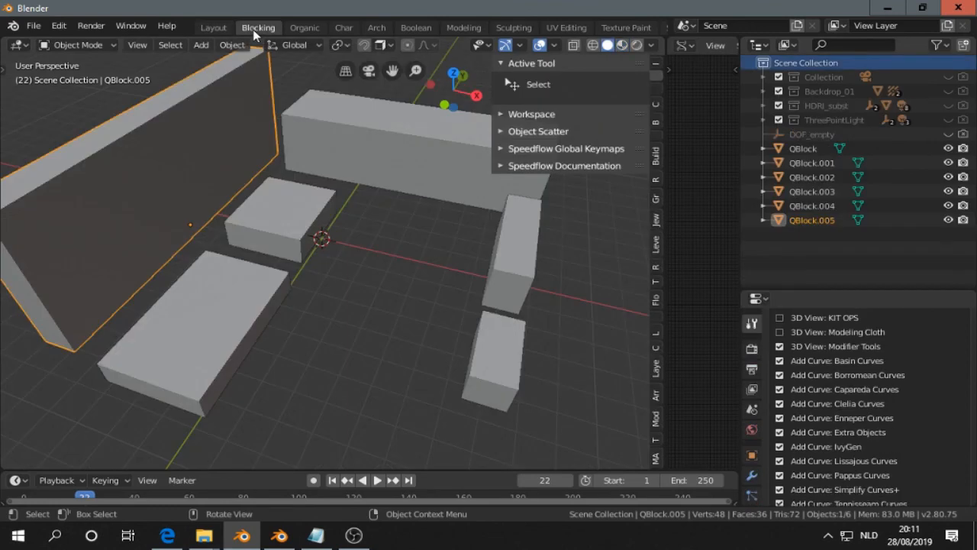
{"action": "left_click", "coordinate": [304, 29]}
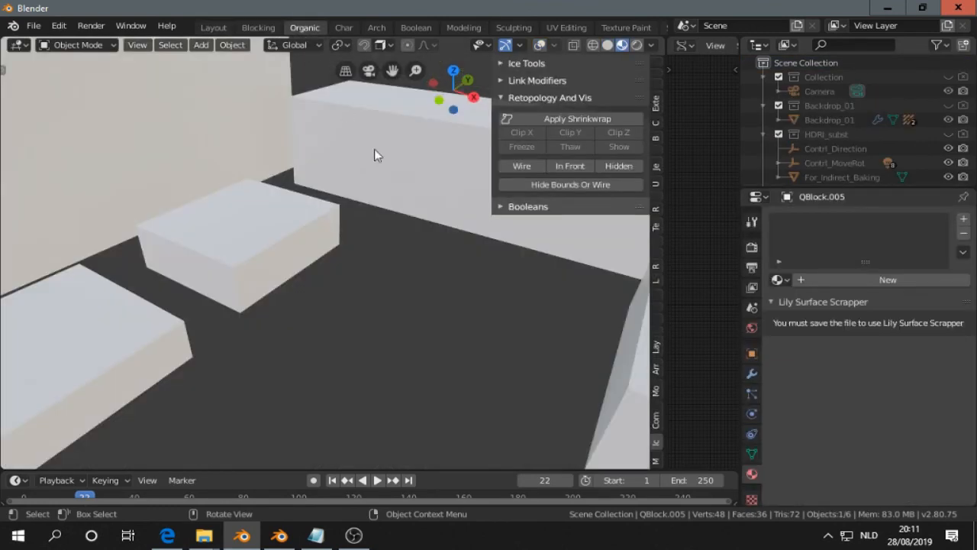
{"action": "left_click", "coordinate": [343, 29]}
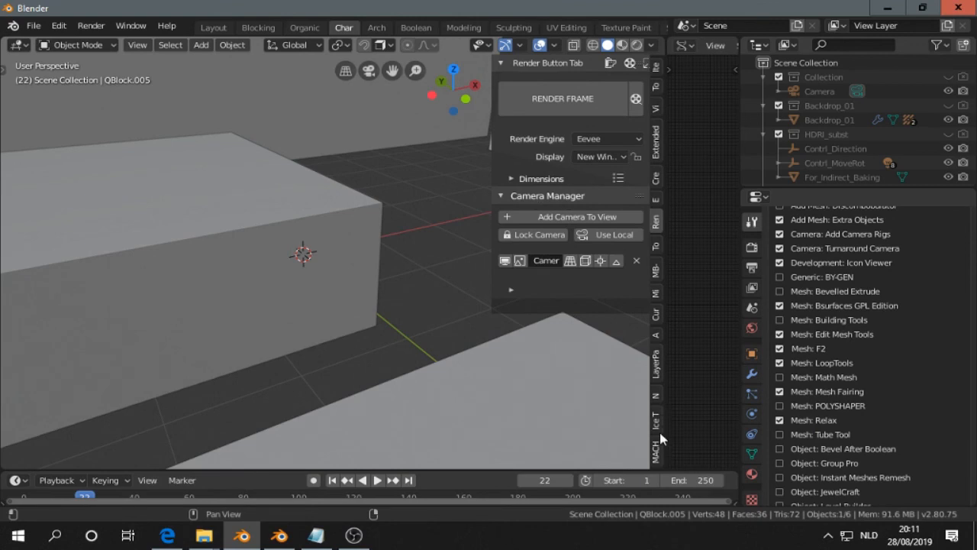
- Check Char's Landscape and Bsurfaces panels, switch to Arch, then bring OBS Studio forward
{"action": "left_click", "coordinate": [659, 183]}
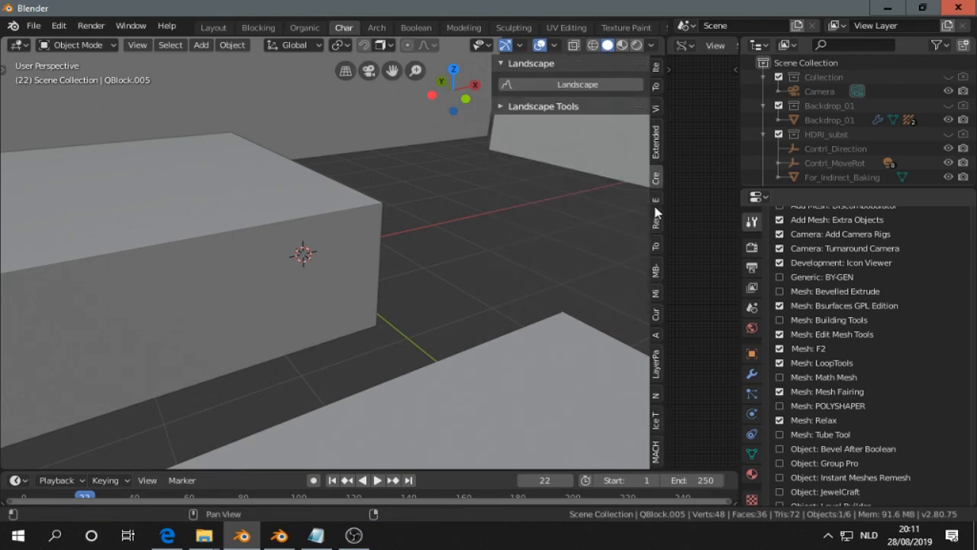
{"action": "left_click", "coordinate": [656, 201]}
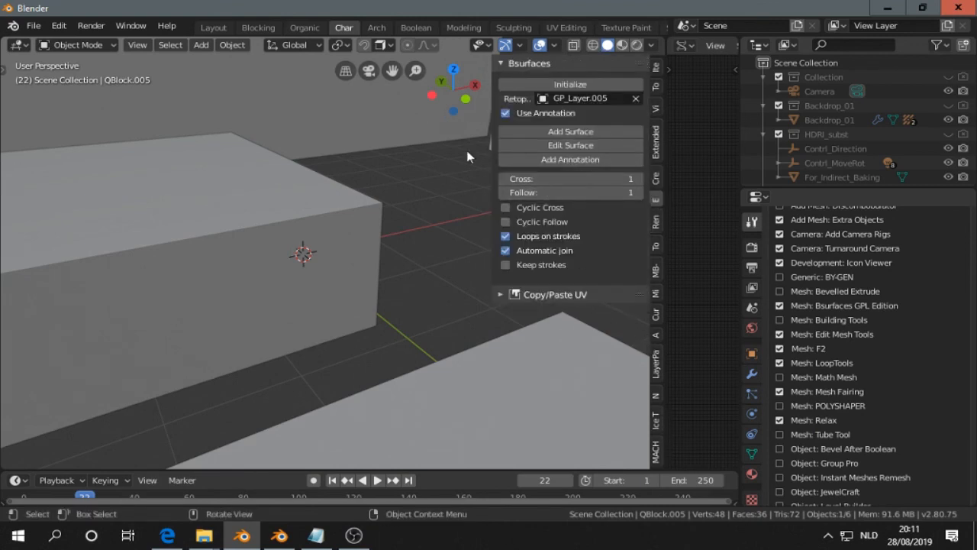
{"action": "left_click", "coordinate": [377, 27]}
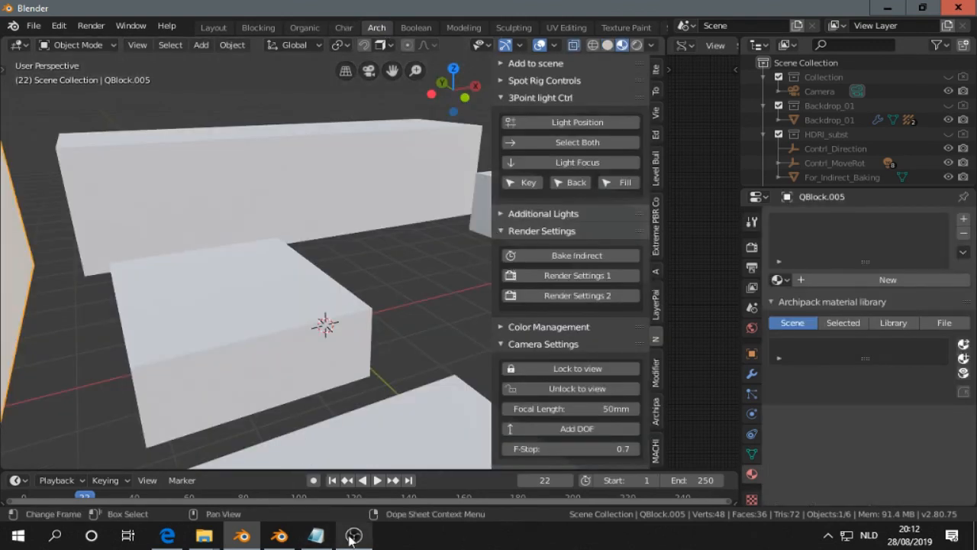
{"action": "mouse_move", "coordinate": [353, 536]}
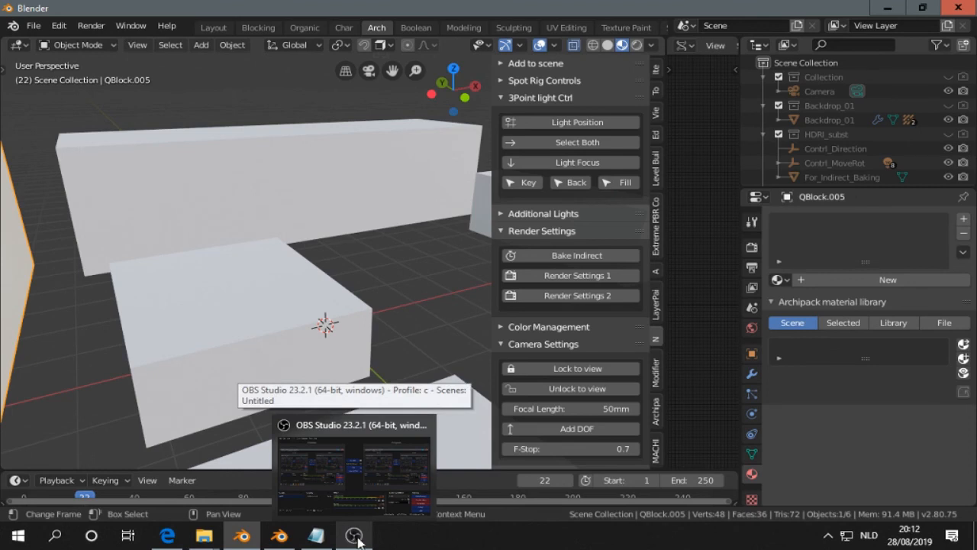
{"action": "left_click", "coordinate": [356, 538]}
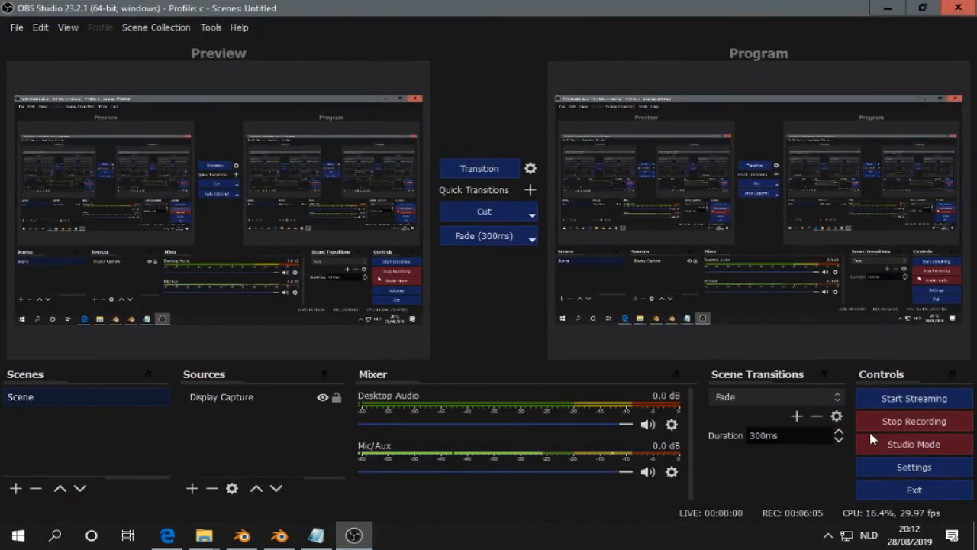